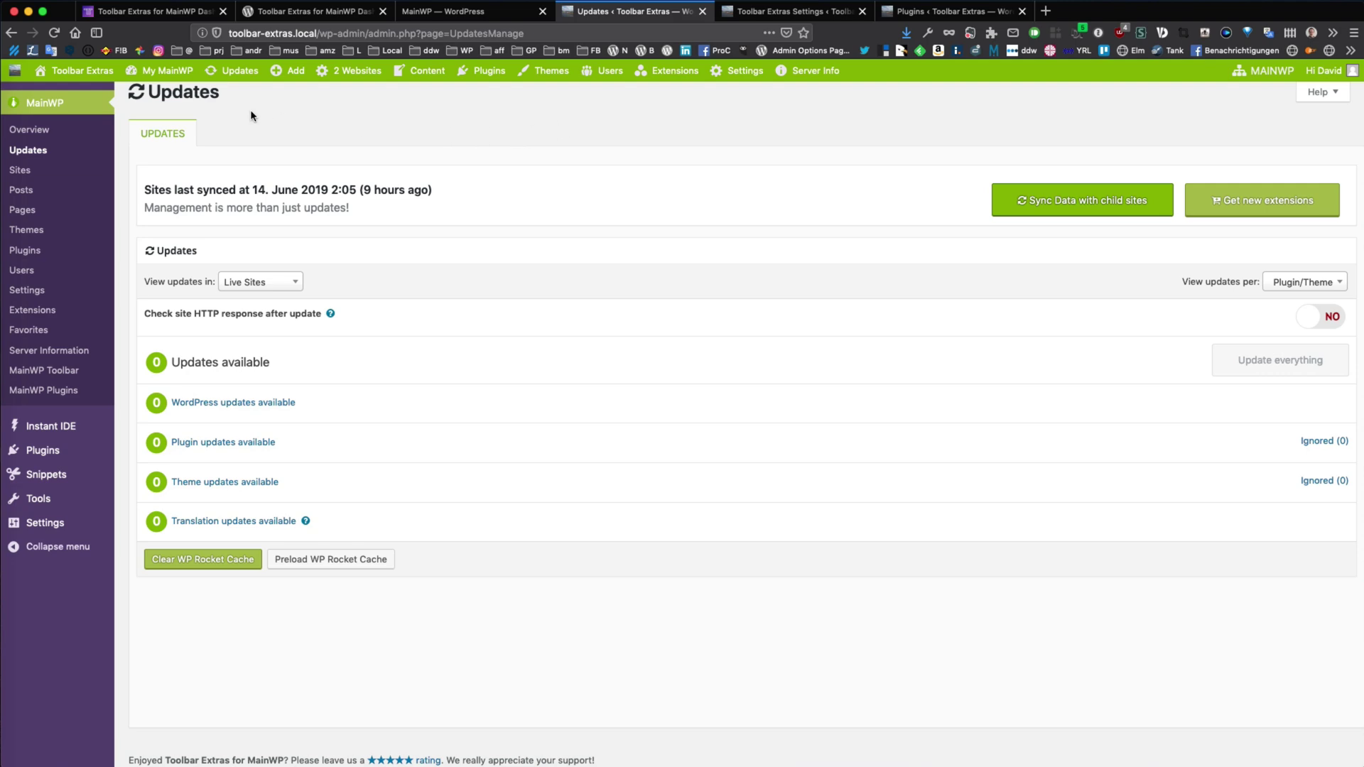
Step: Inspect the admin bar's My MainWP, Updates, Extensions, 2 Websites and Content menus
mouse_move(179, 87)
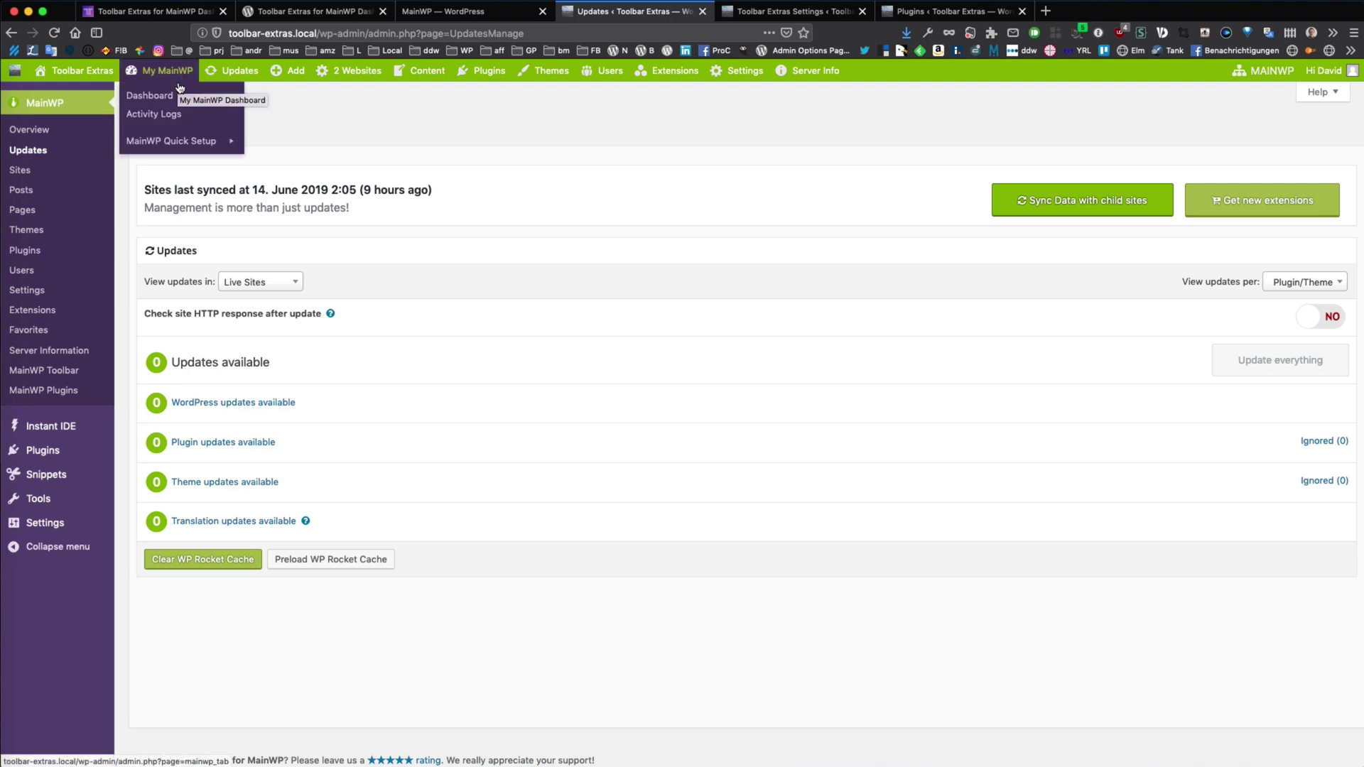
mouse_move(226, 80)
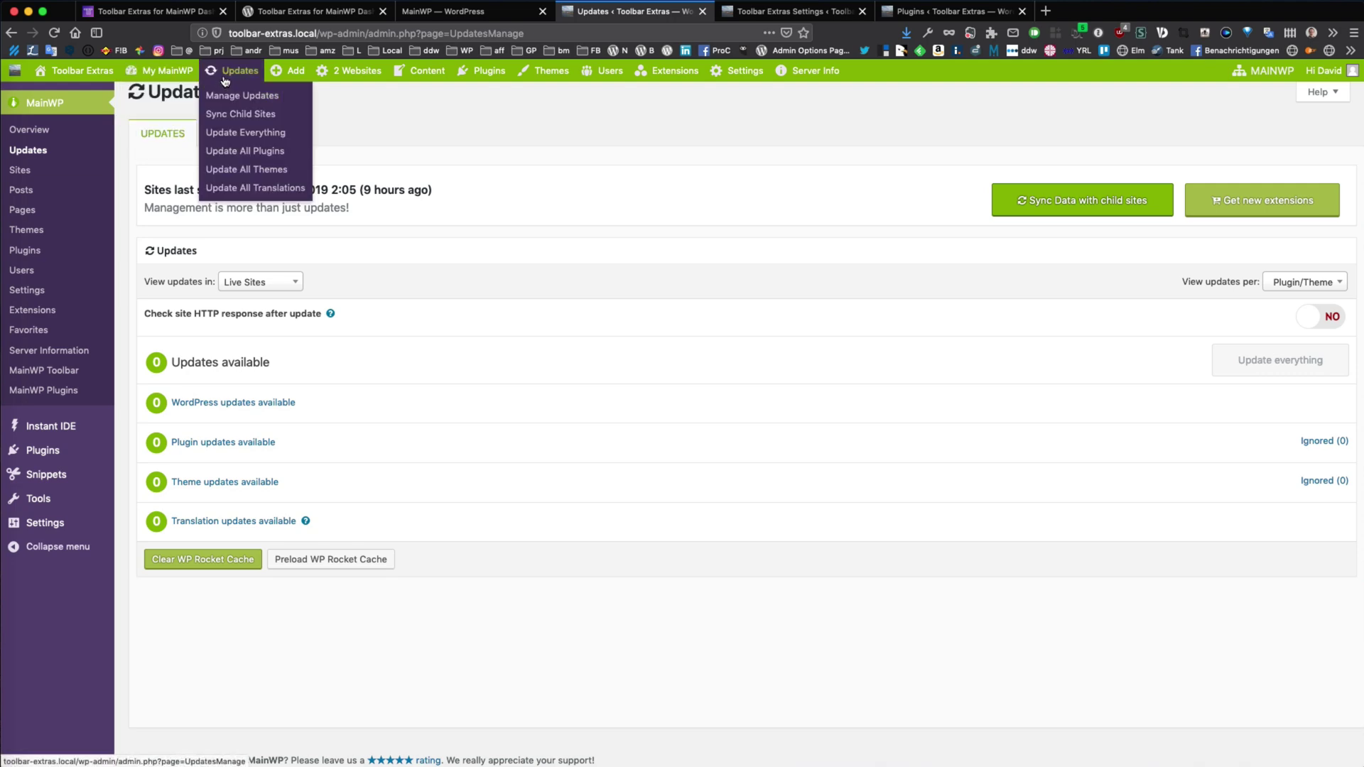
mouse_move(805, 85)
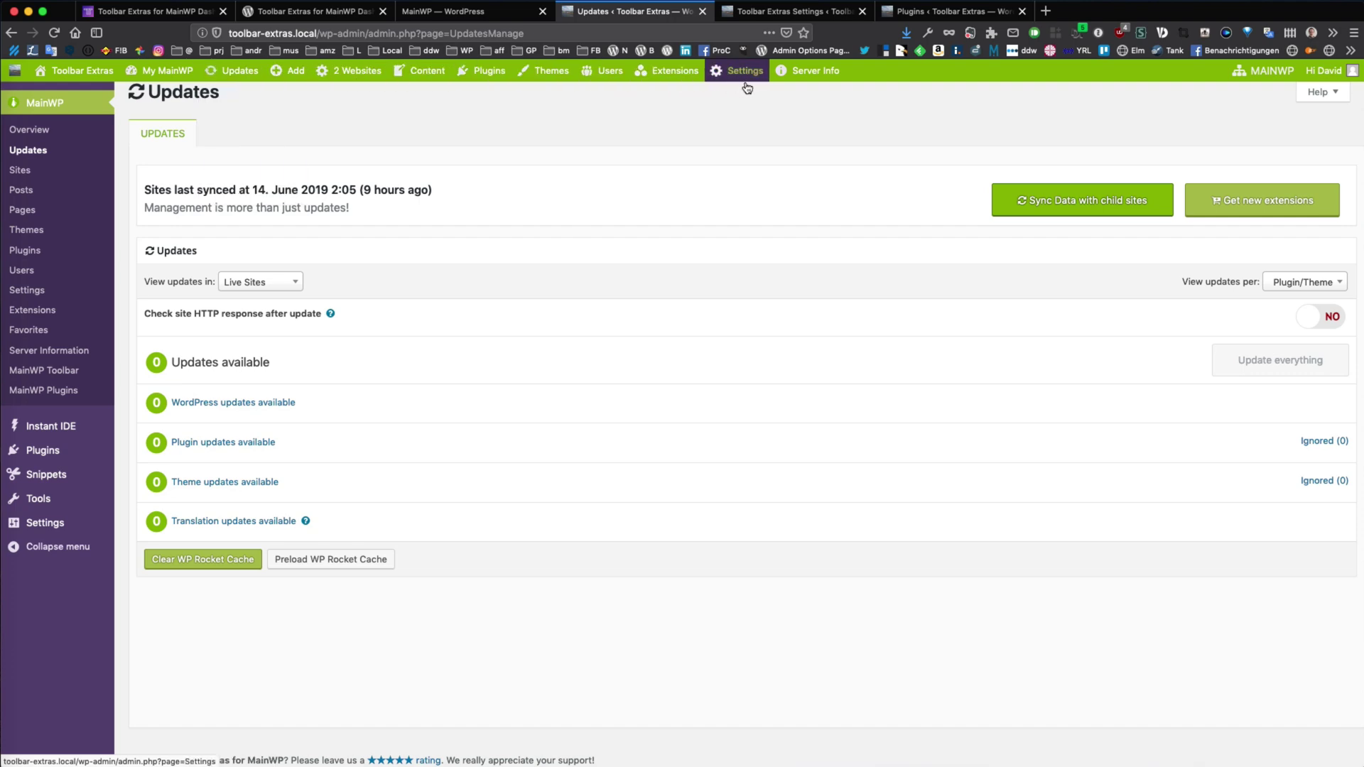
mouse_move(673, 83)
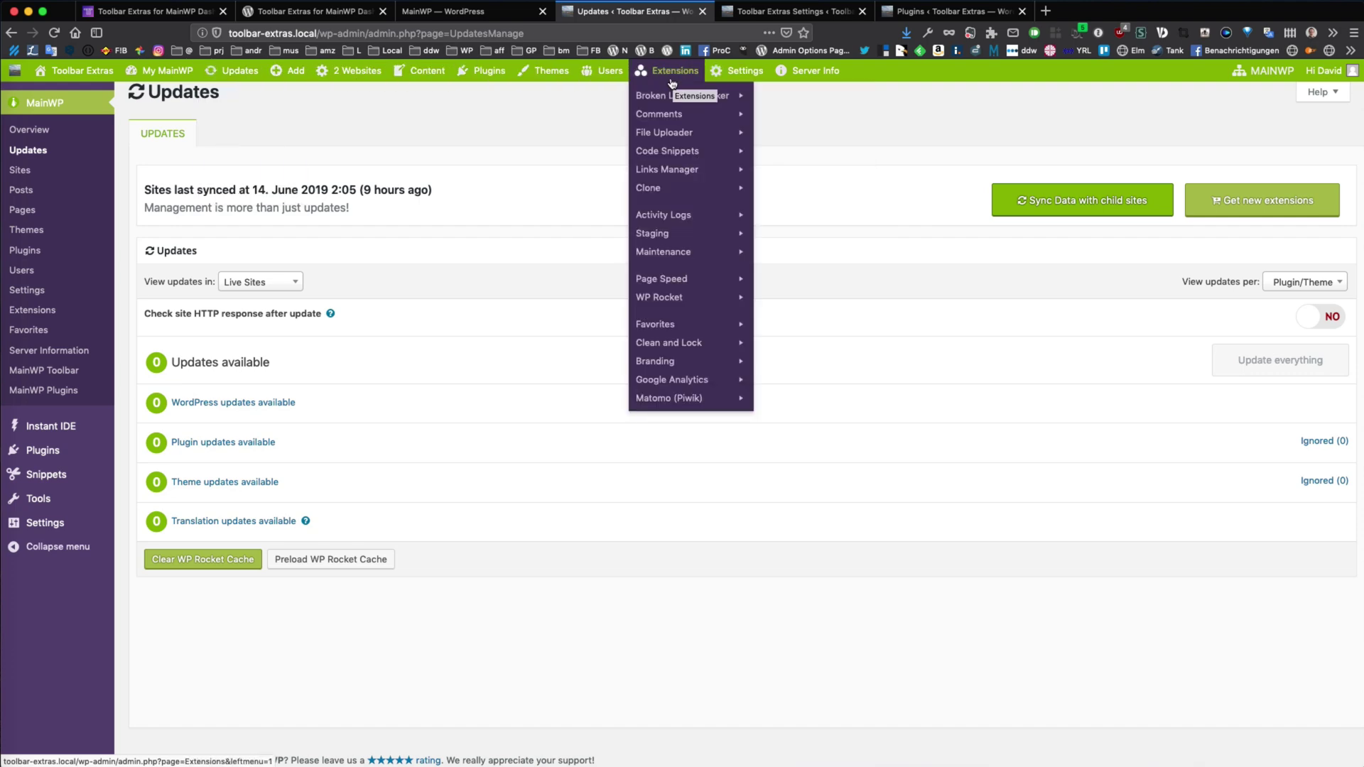
mouse_move(366, 75)
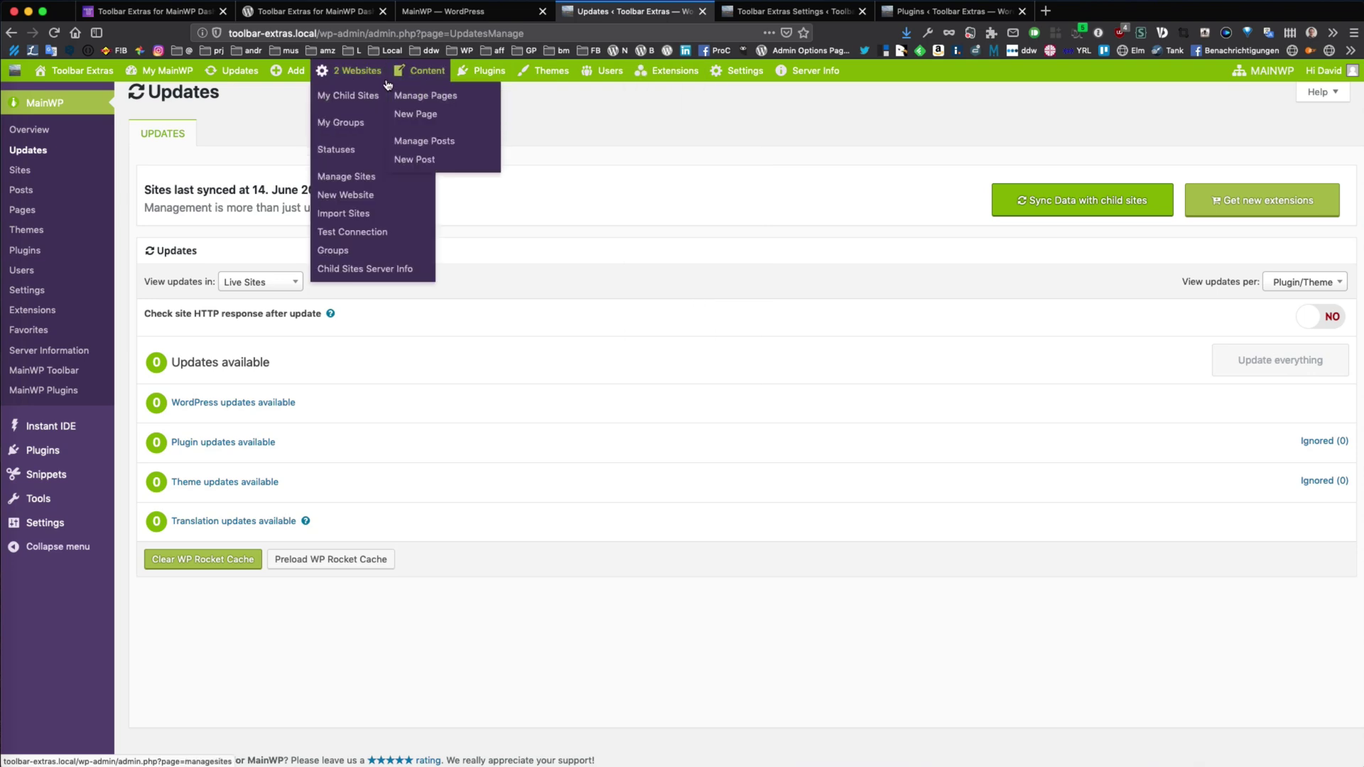
mouse_move(412, 81)
mouse_move(480, 84)
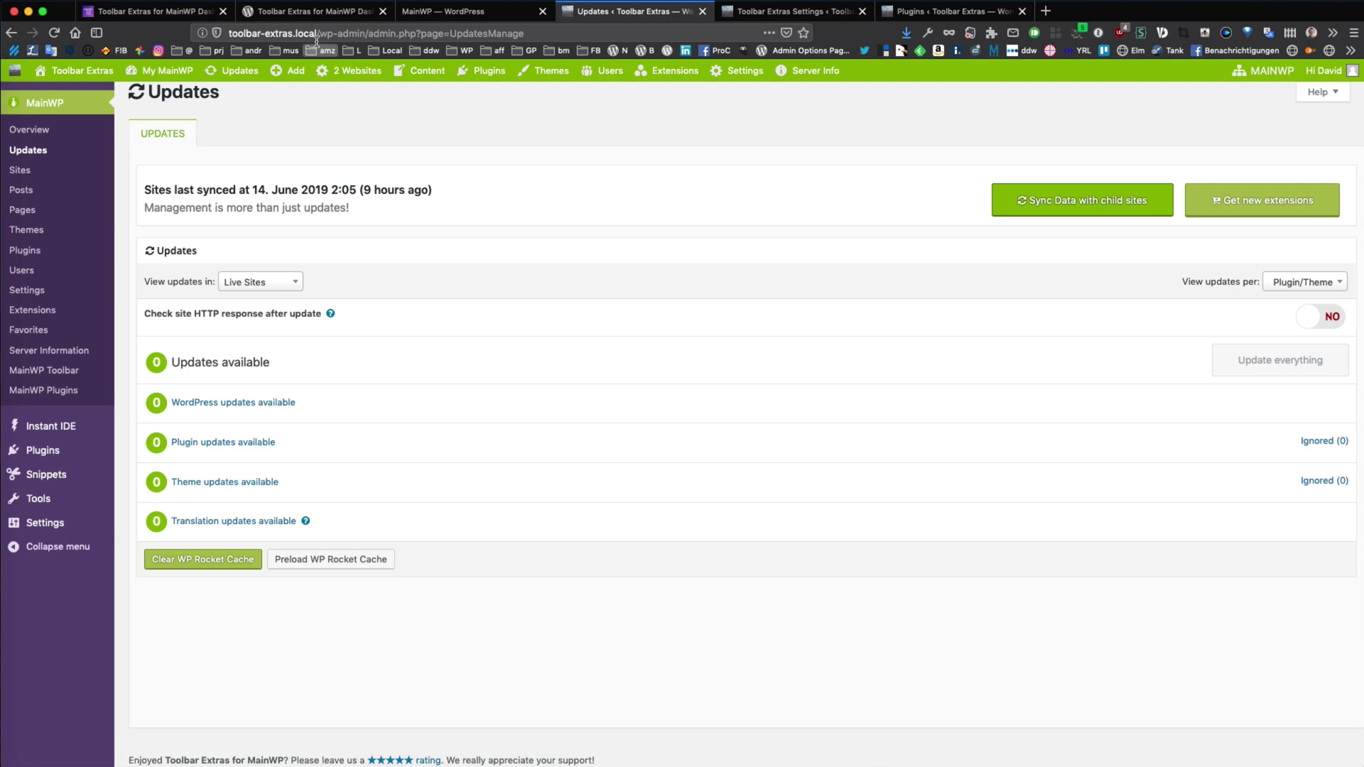
Step: Switch to the Toolbar Extras add-on page and read through its description
left_click(178, 19)
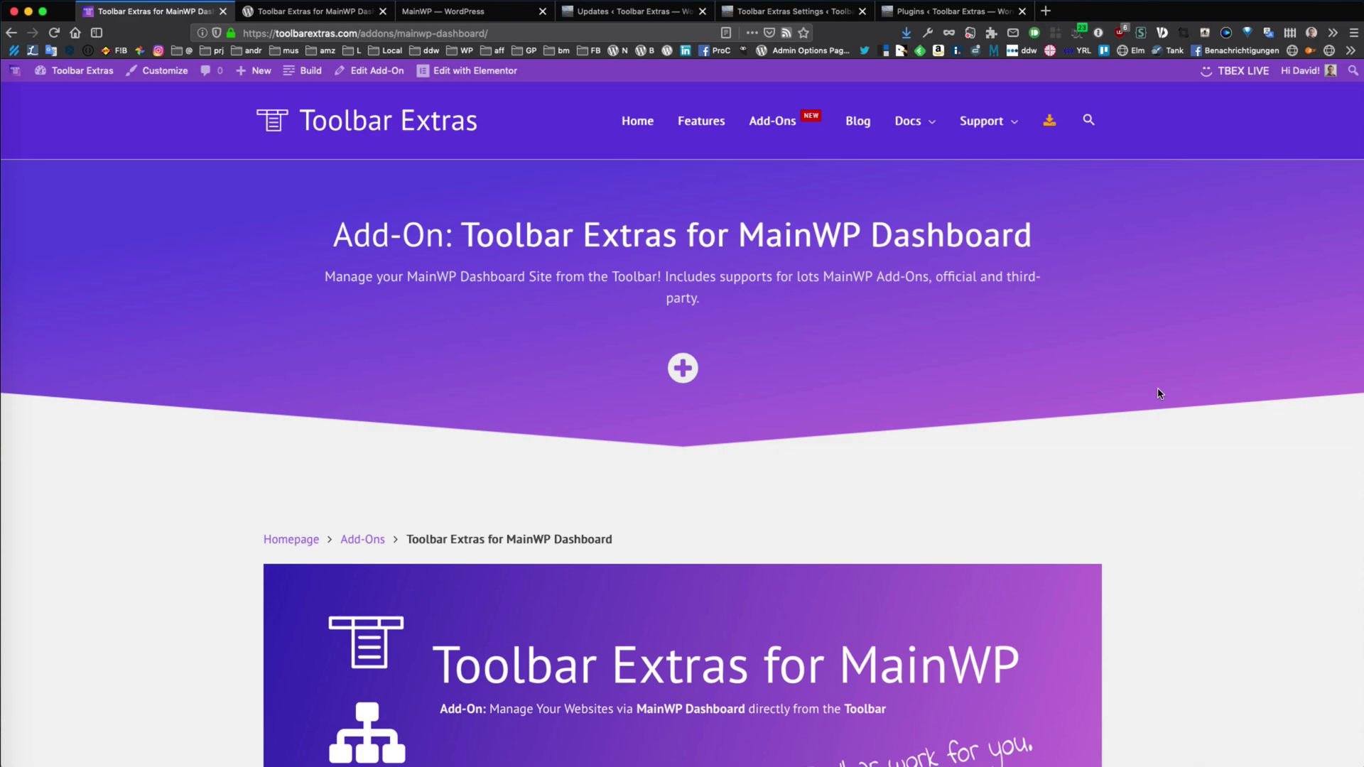
scroll(1166, 458, "down", 5)
scroll(1166, 459, "down", 2)
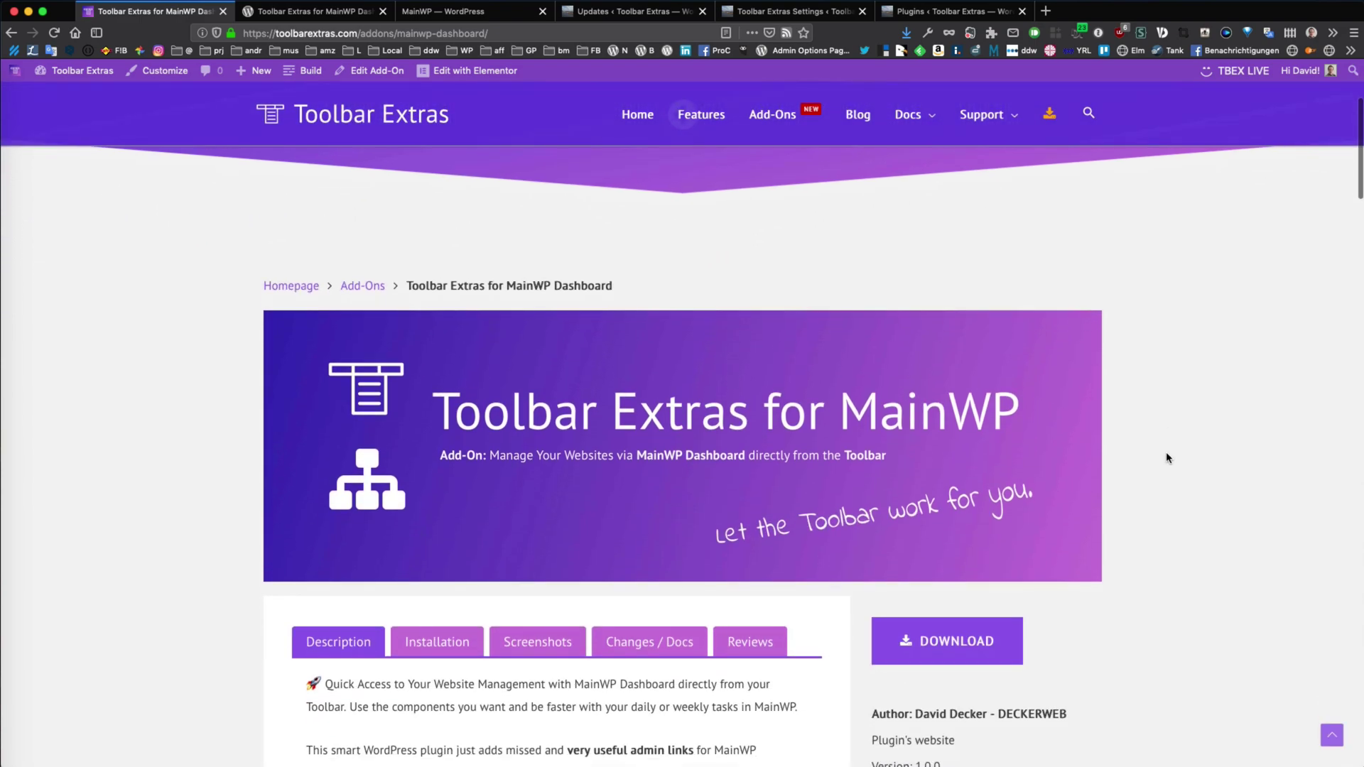
scroll(1166, 458, "down", 1)
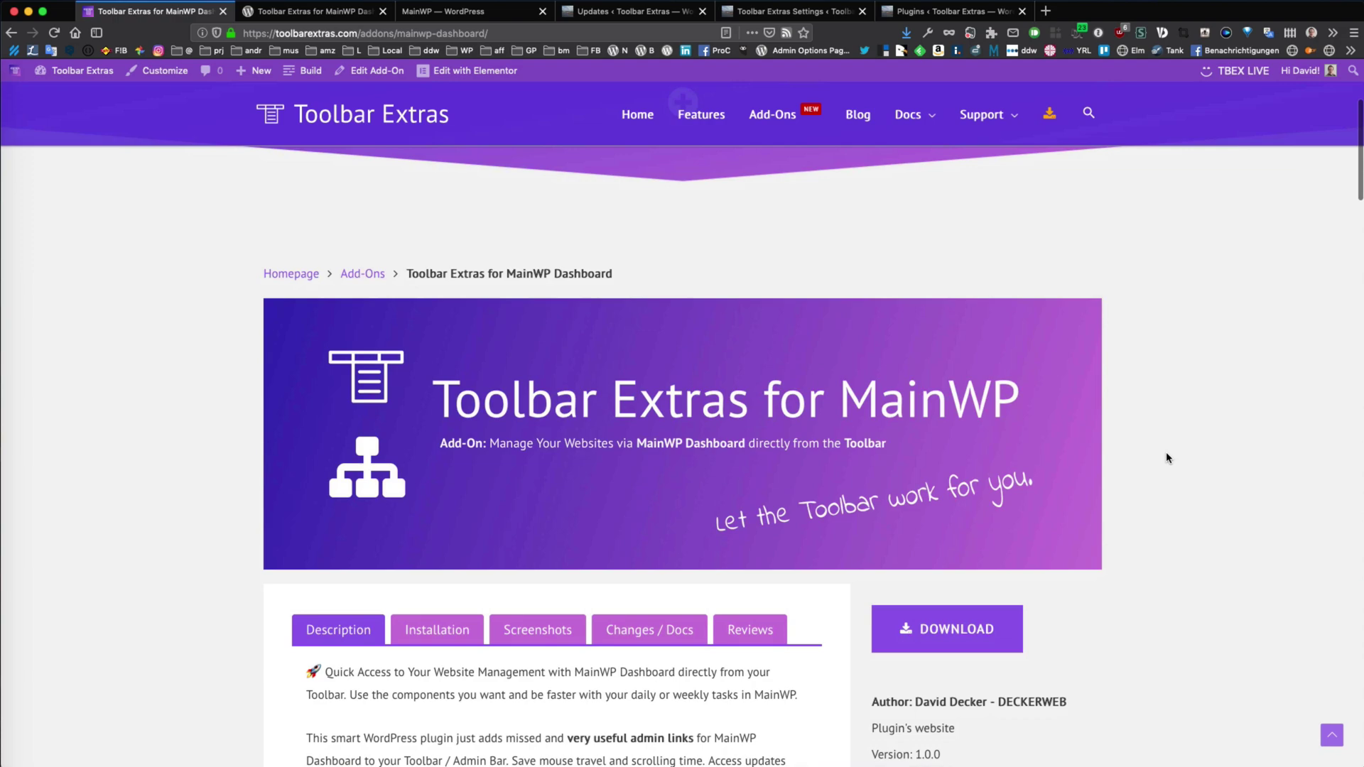
scroll(1166, 459, "down", 1)
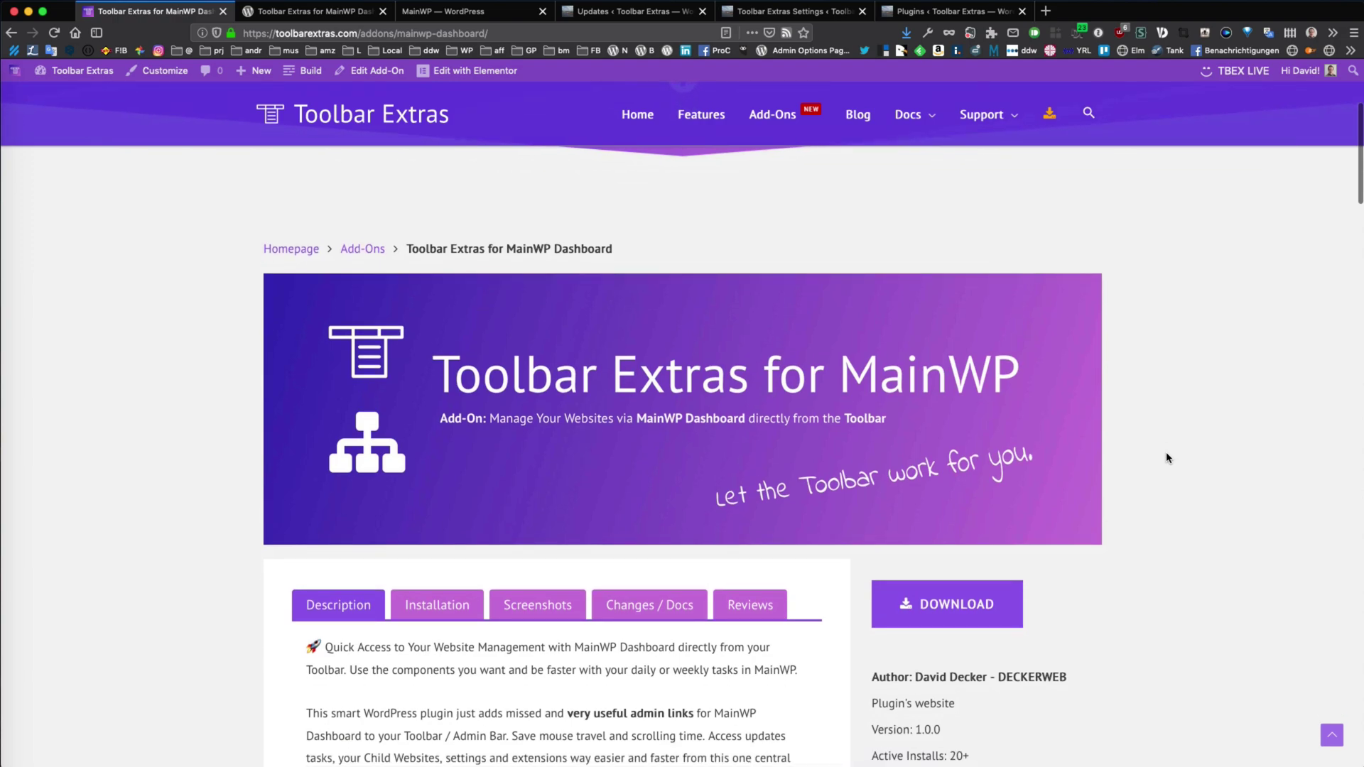
scroll(1169, 458, "down", 6)
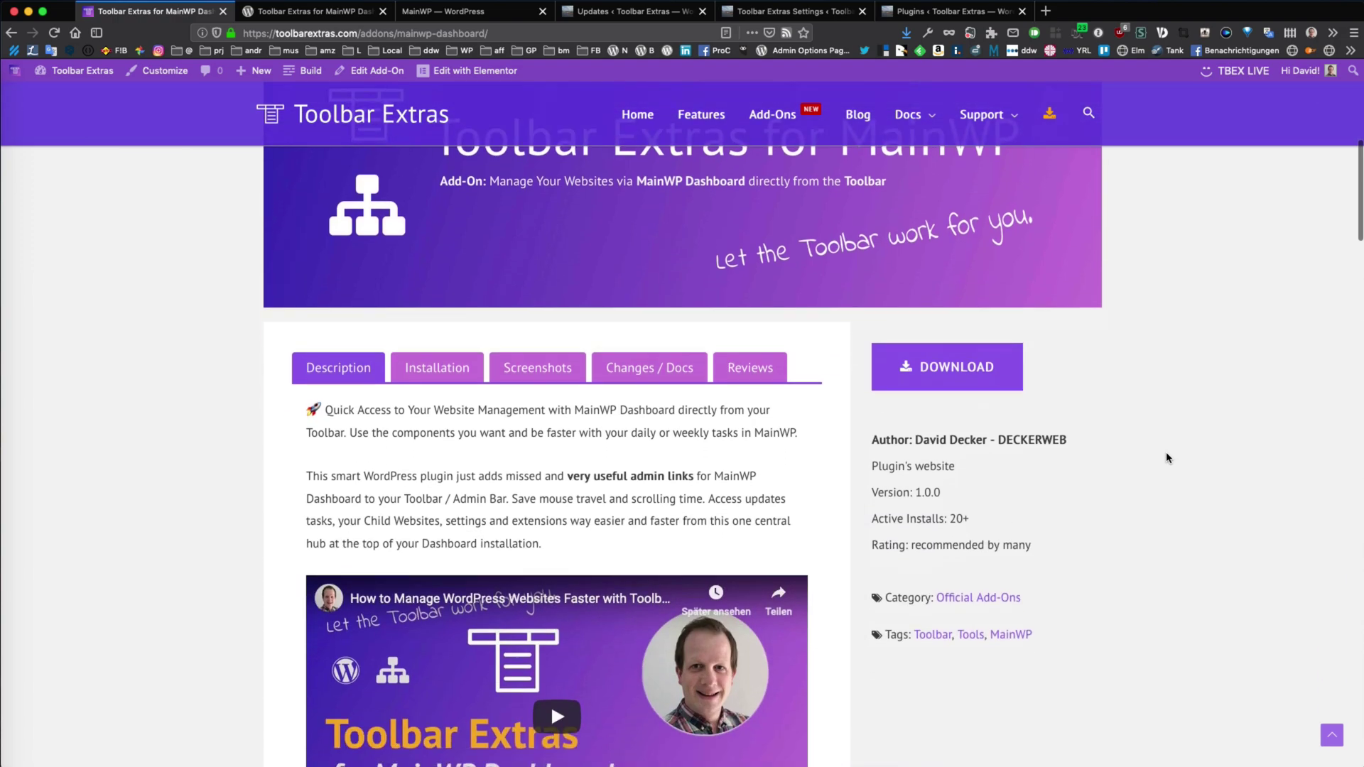
scroll(1169, 458, "up", 5)
scroll(1168, 458, "up", 2)
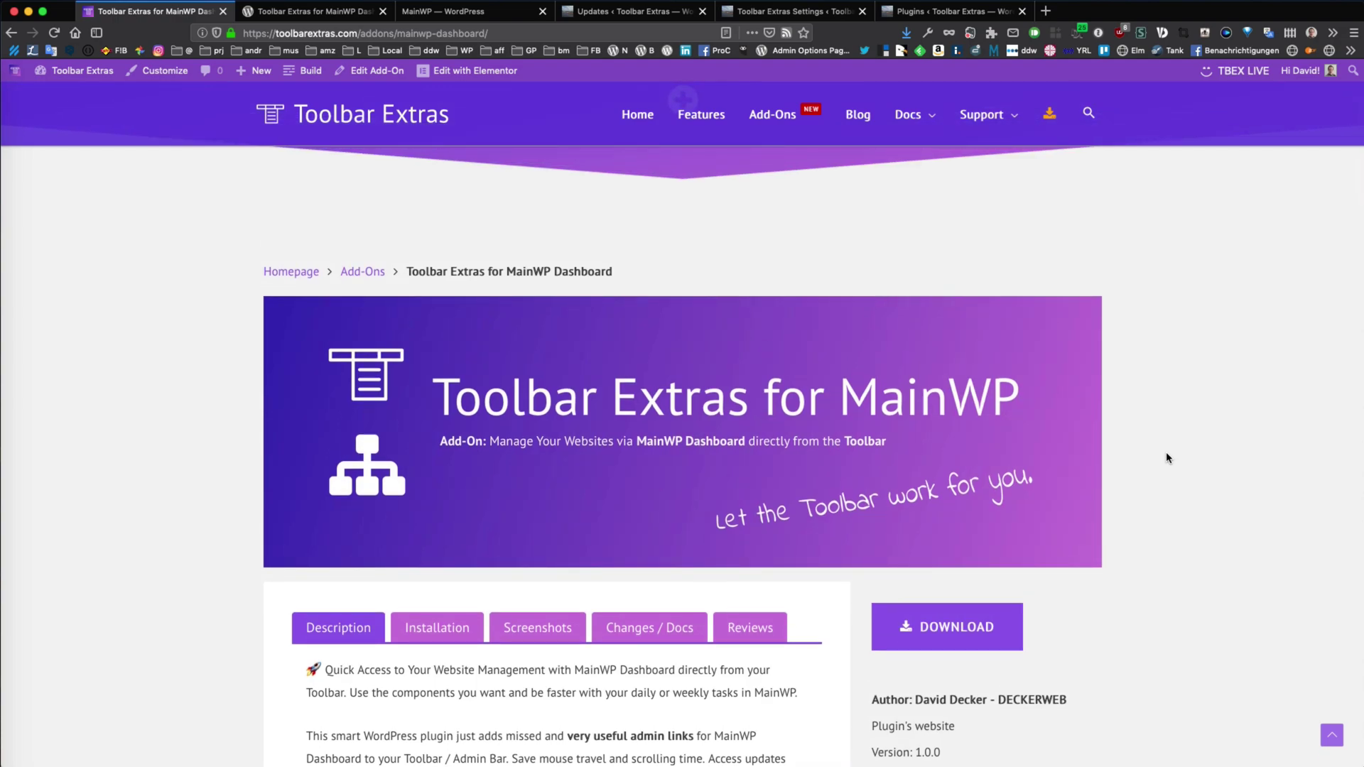
Step: Switch to the WordPress.org listing for Toolbar Extras for MainWP Dashboard and scroll it
left_click(353, 15)
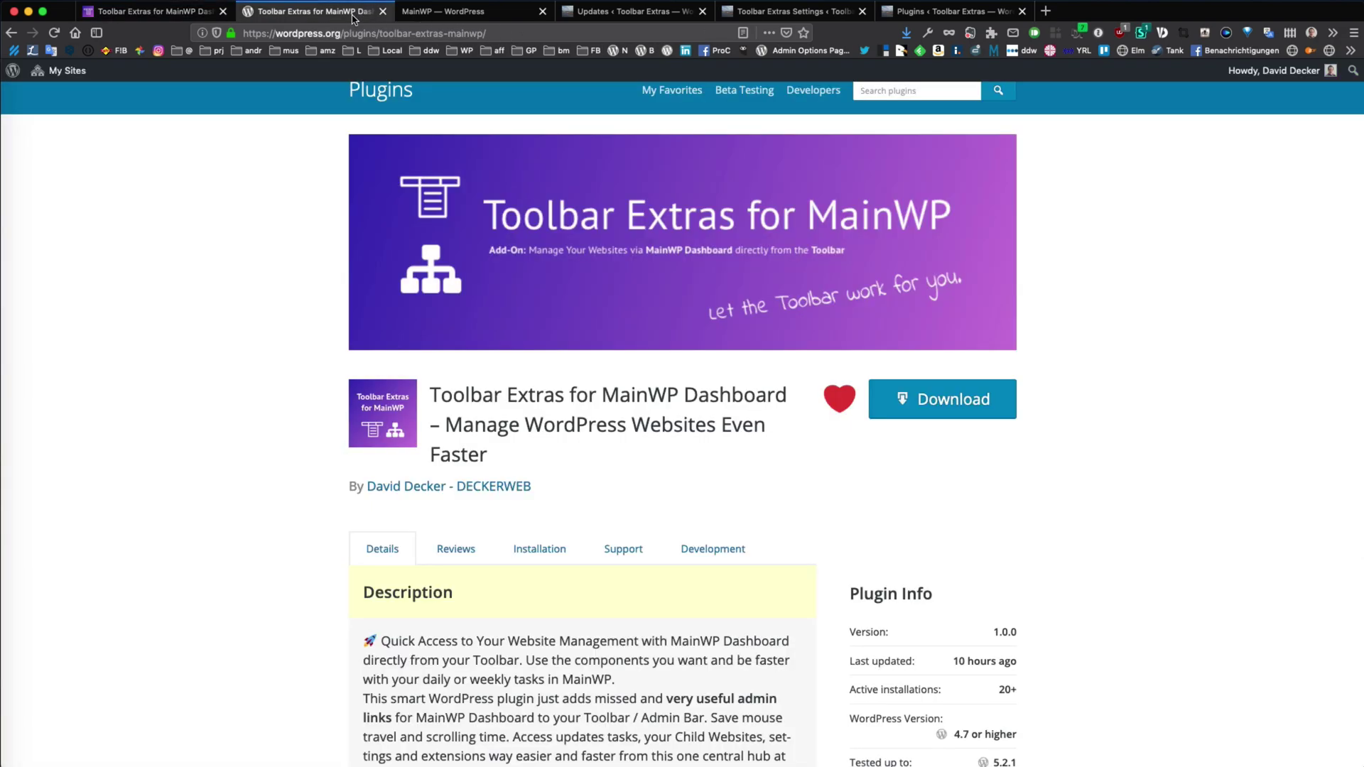
scroll(1167, 441, "up", 3)
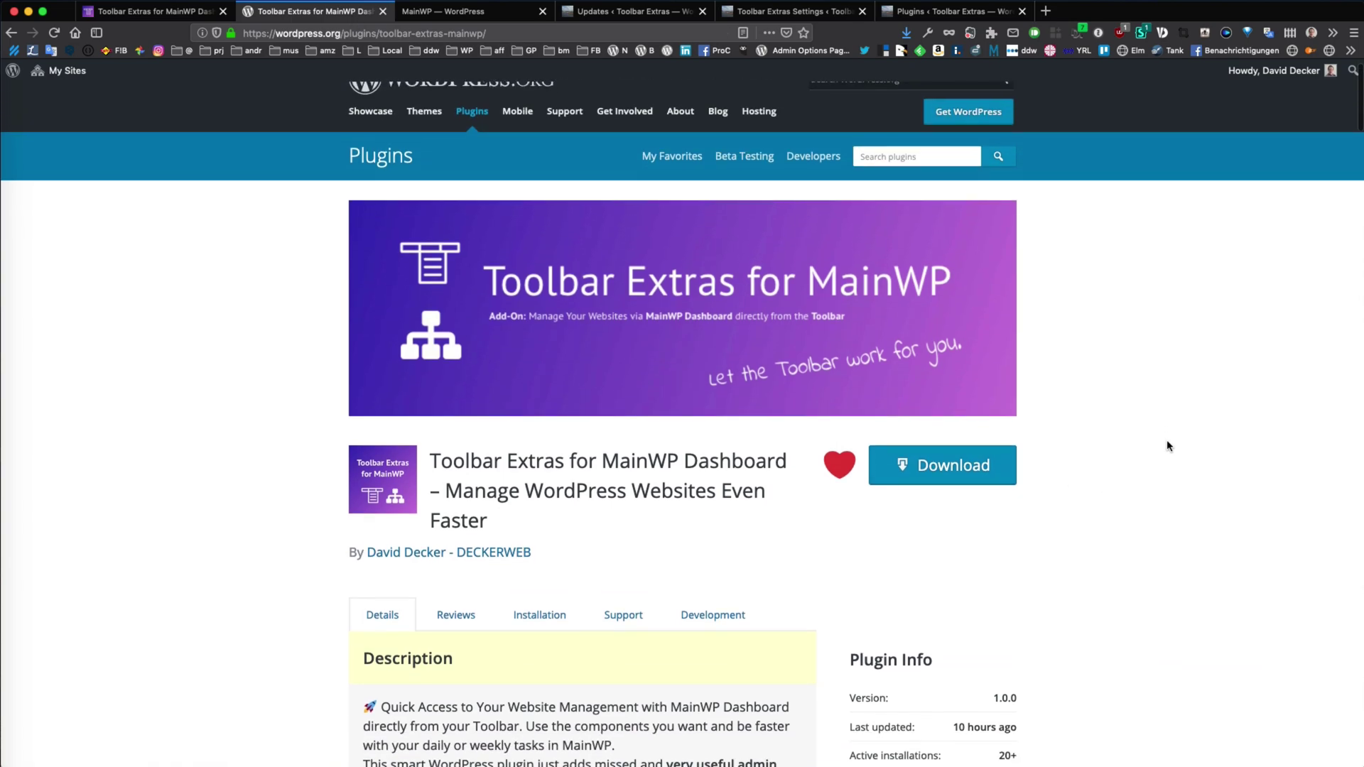
scroll(1166, 441, "down", 1)
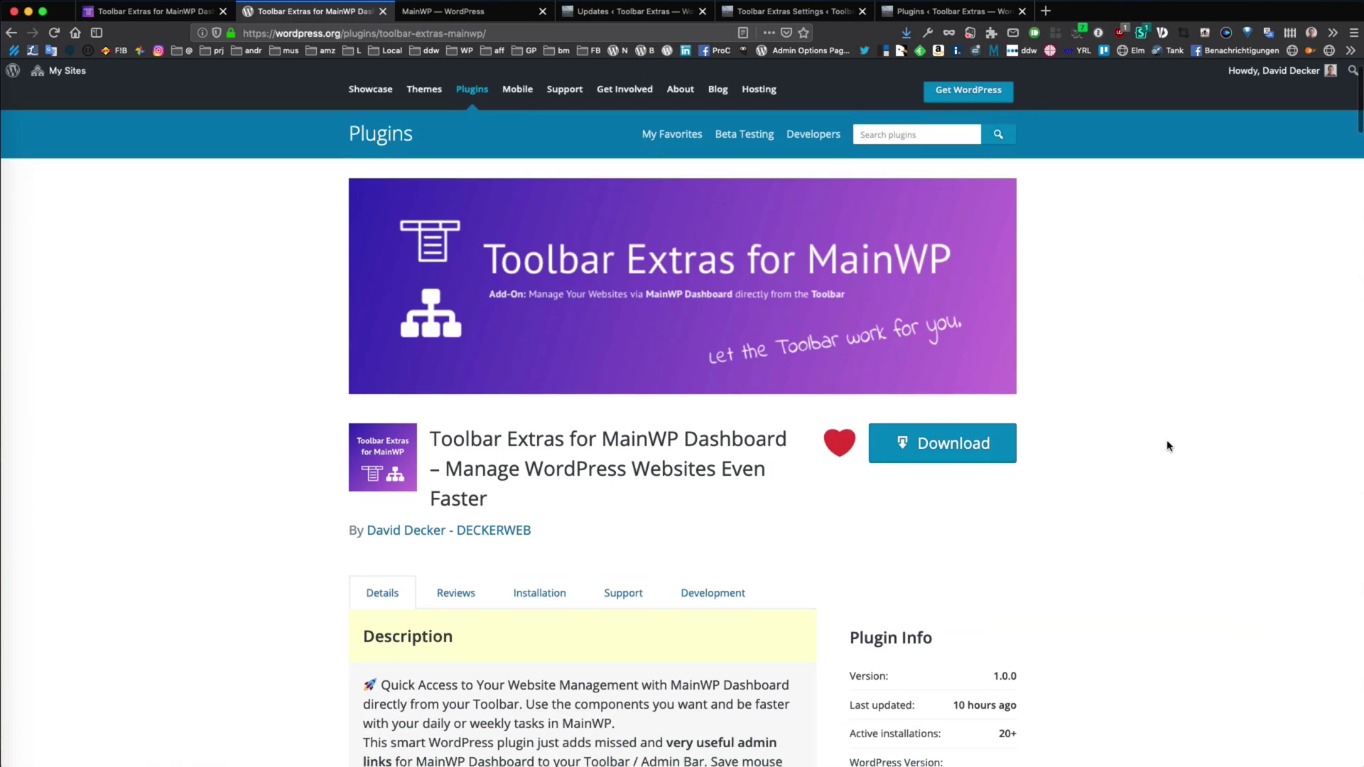
left_click(627, 23)
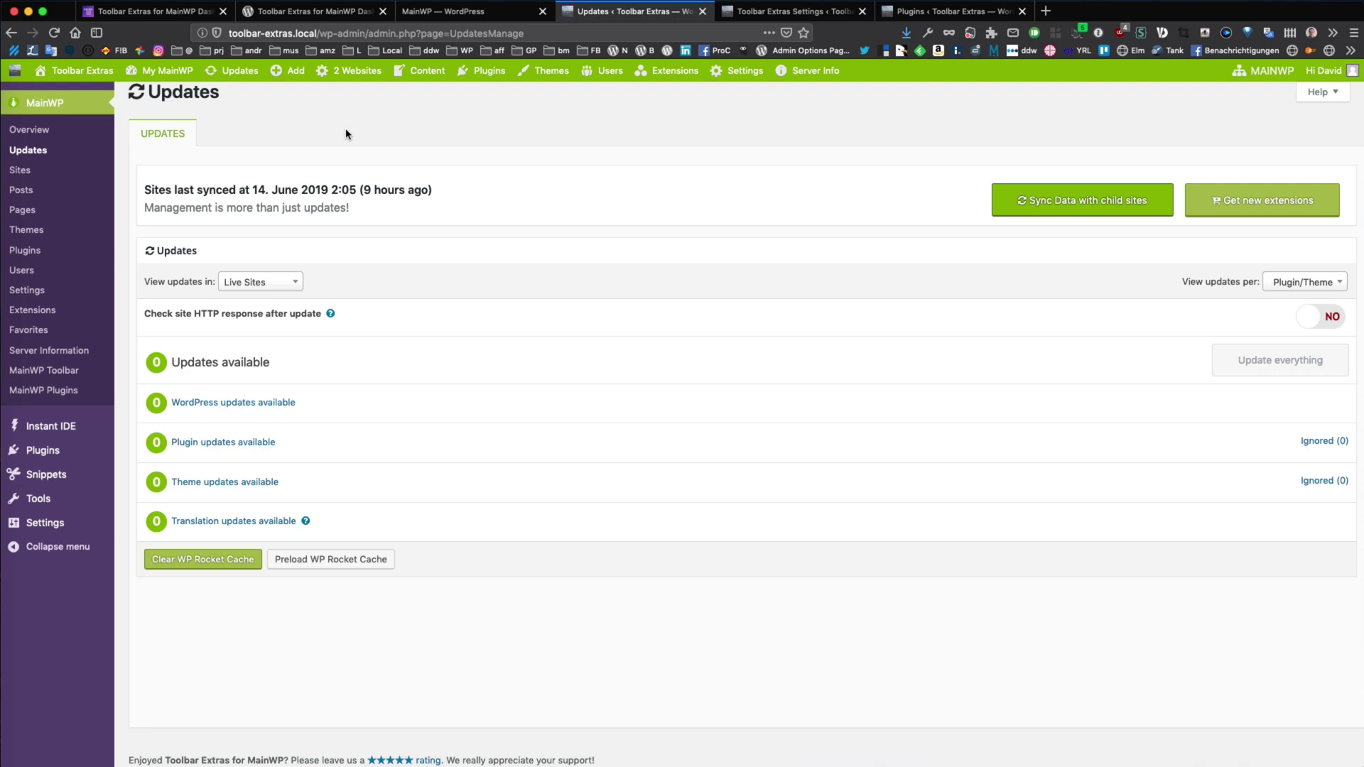
Step: Sync data from all child sites via Updates > Sync Child Sites, then close the window
mouse_move(233, 71)
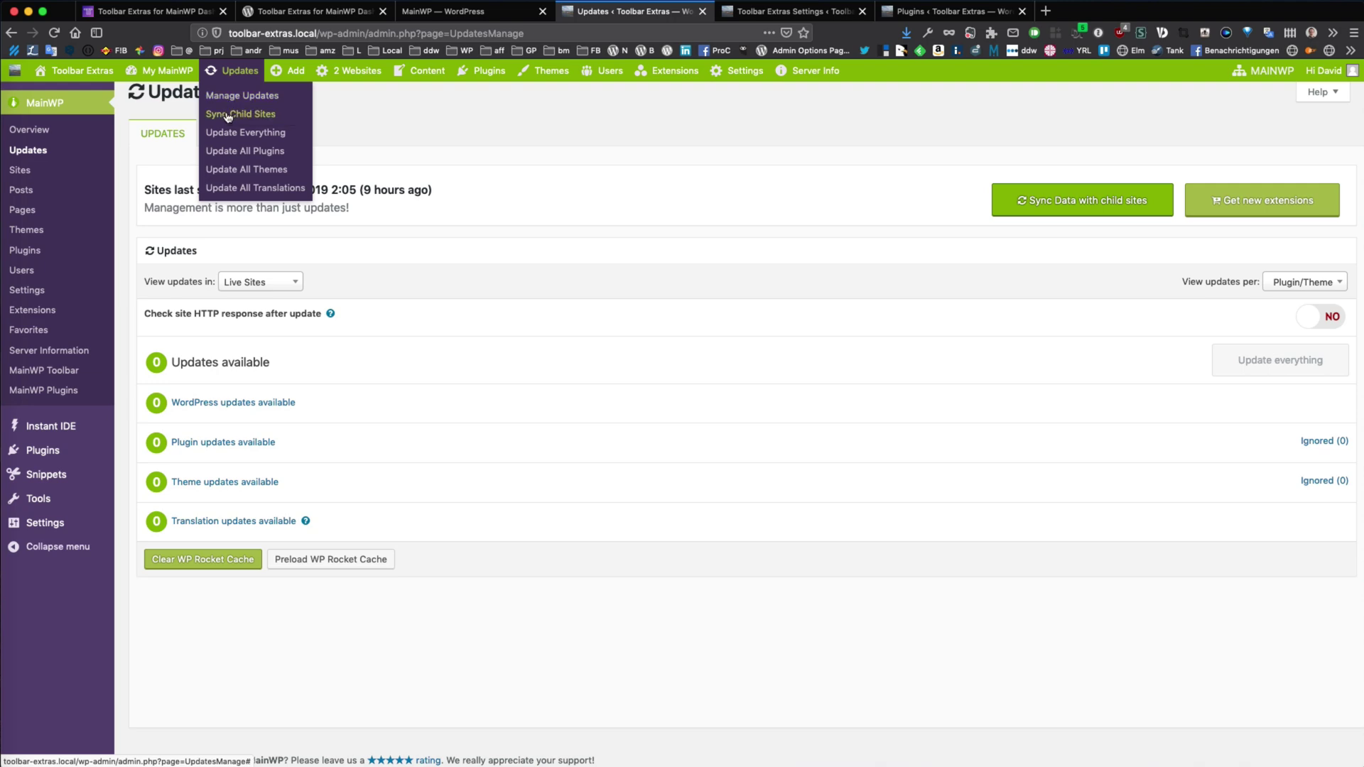
left_click(228, 116)
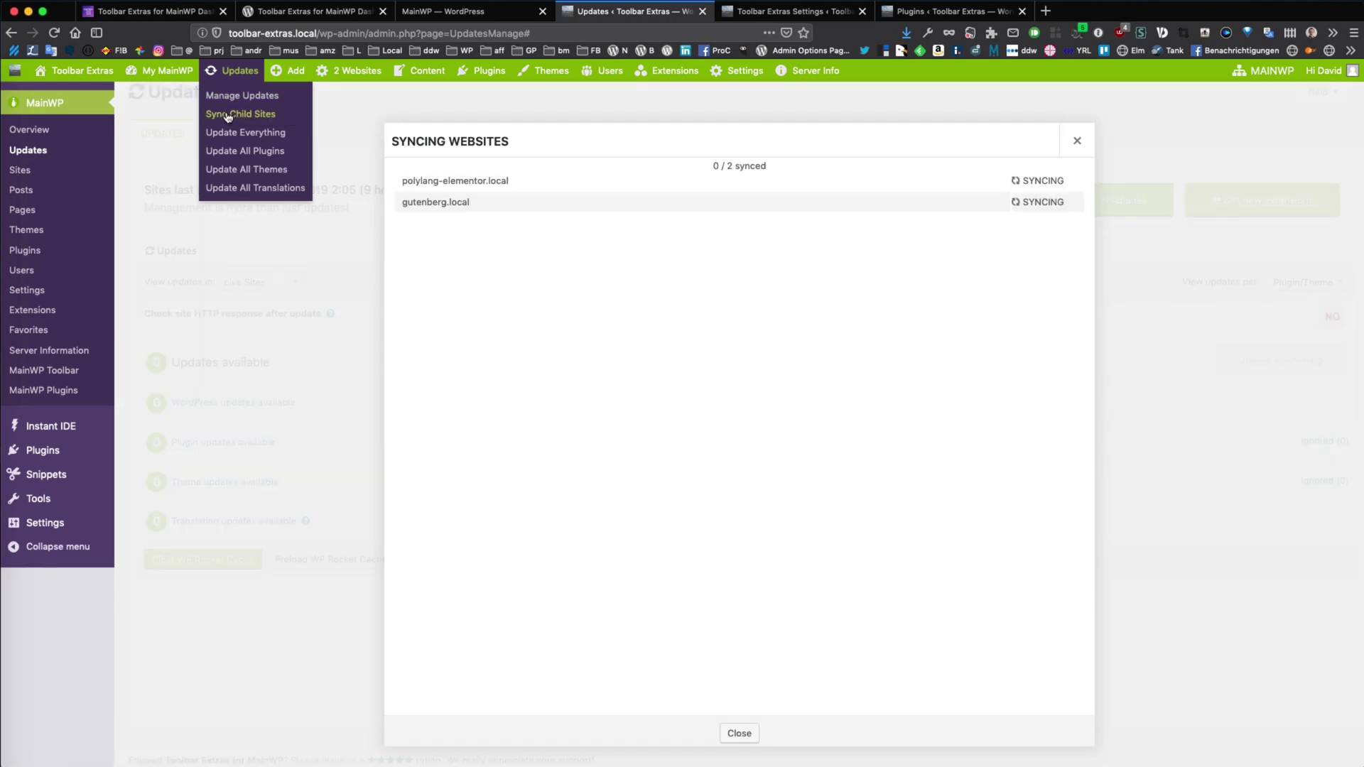
left_click(1078, 144)
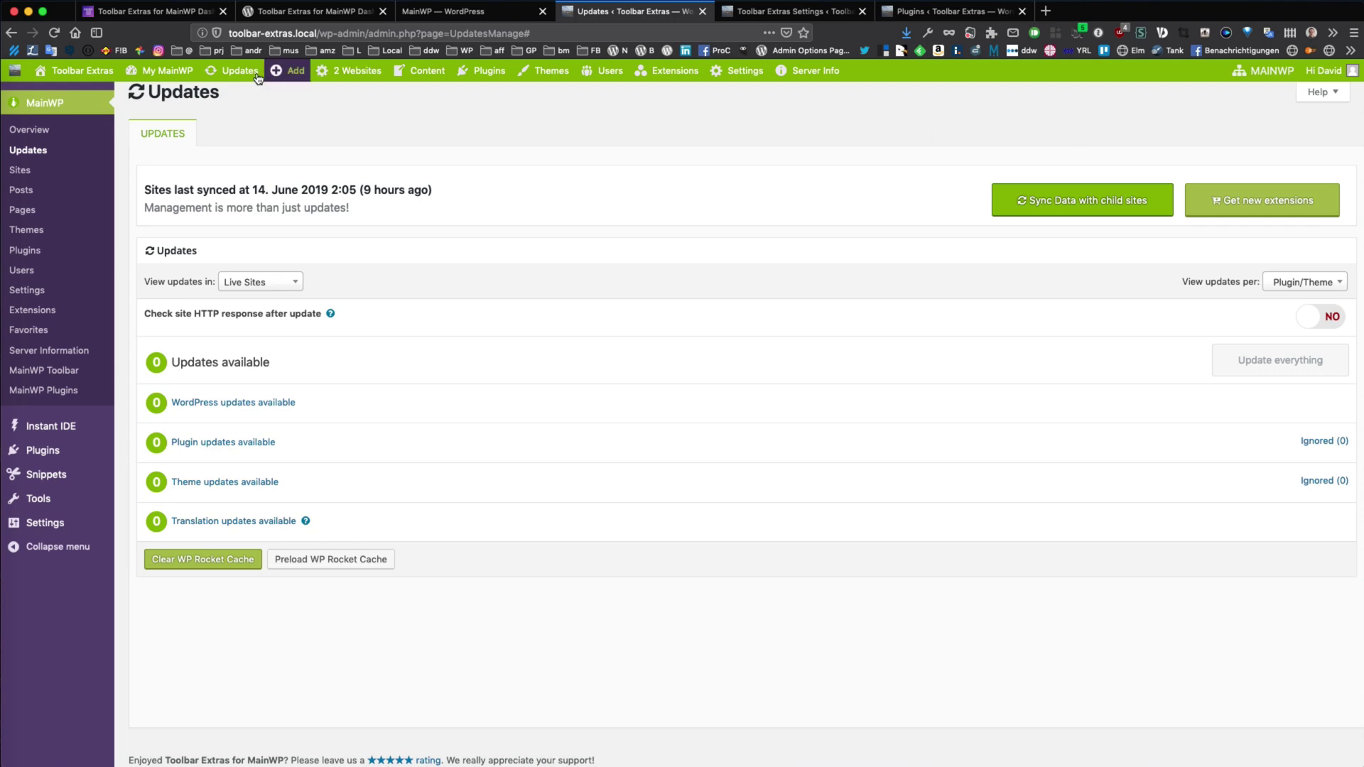
Step: Run Updates > Update Everything, confirm it, and close the backup-check window
mouse_move(238, 71)
left_click(245, 132)
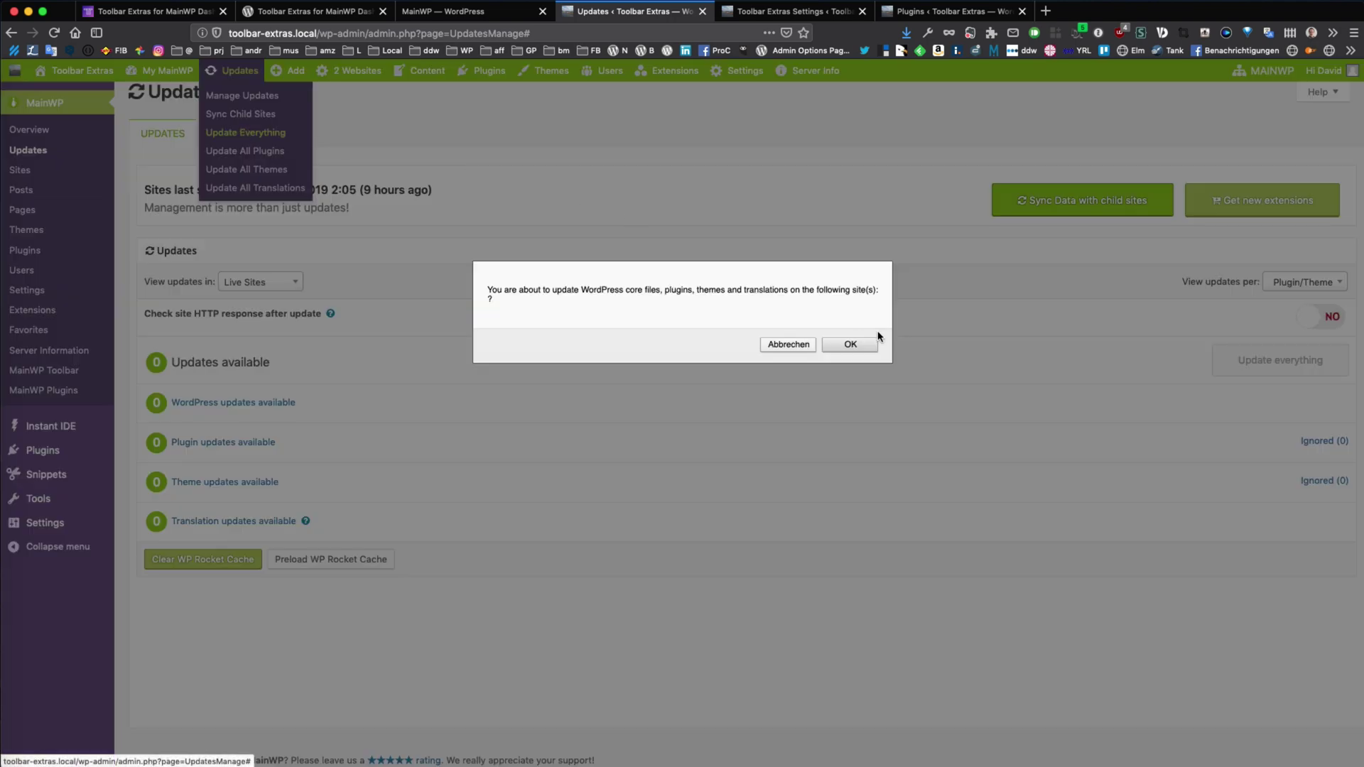
left_click(843, 344)
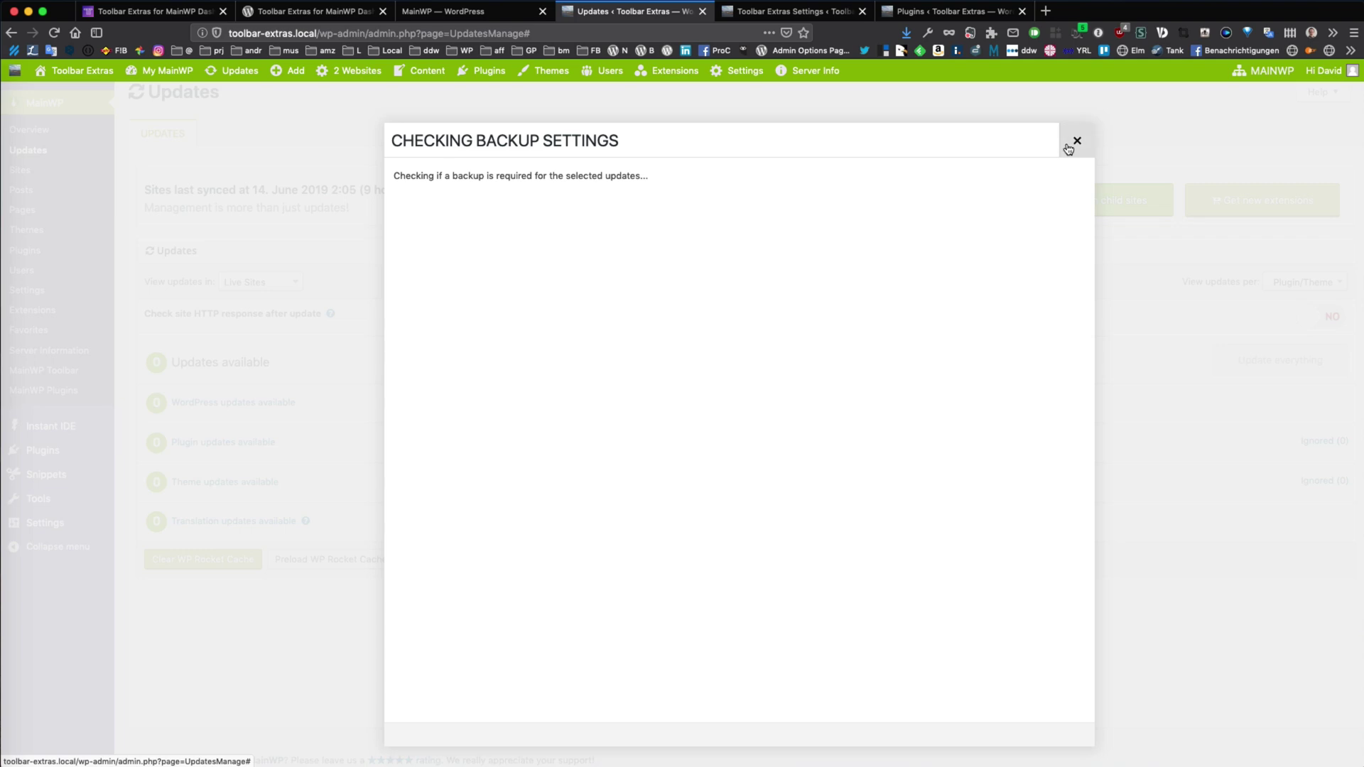
left_click(1068, 145)
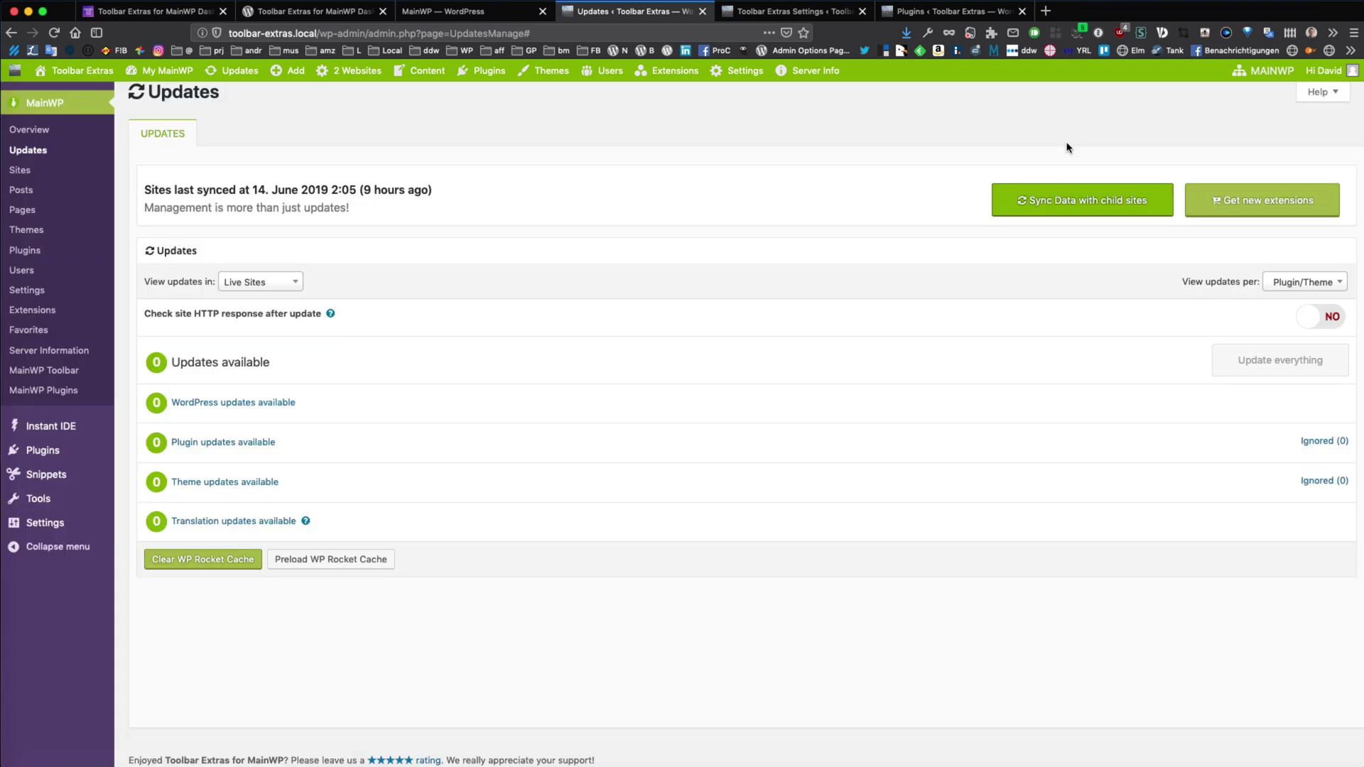
Step: Close the Upgrading All window and navigate to Toolbar Extras > Toolbar Settings > General
mouse_move(162, 76)
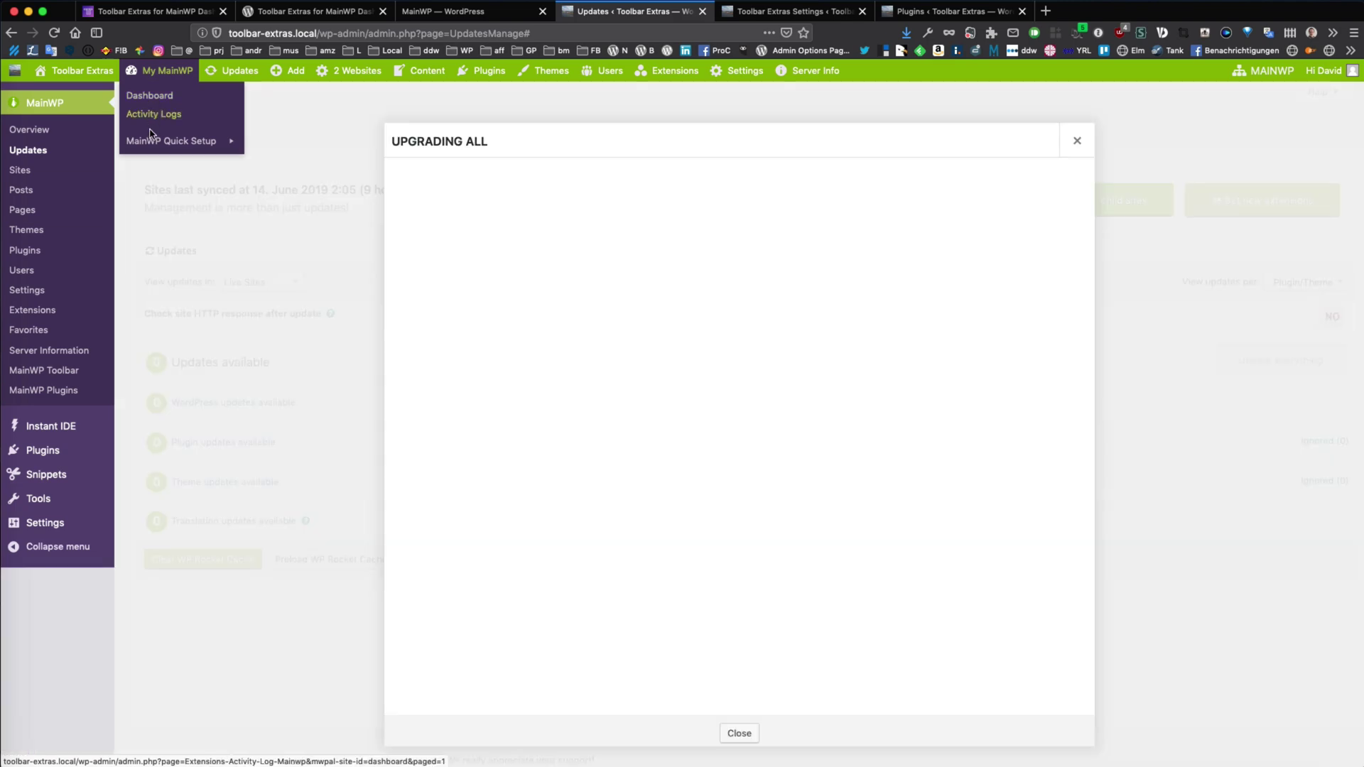
mouse_move(151, 143)
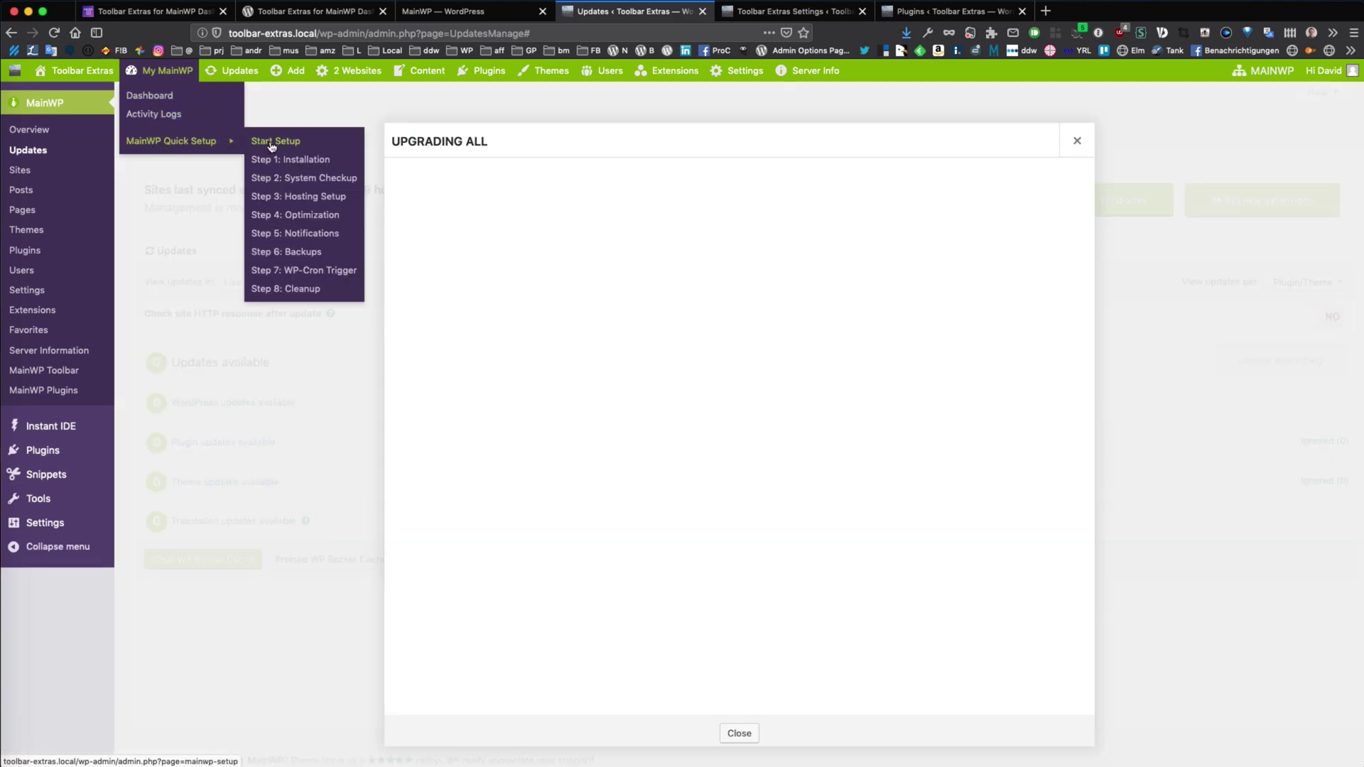
left_click(1076, 142)
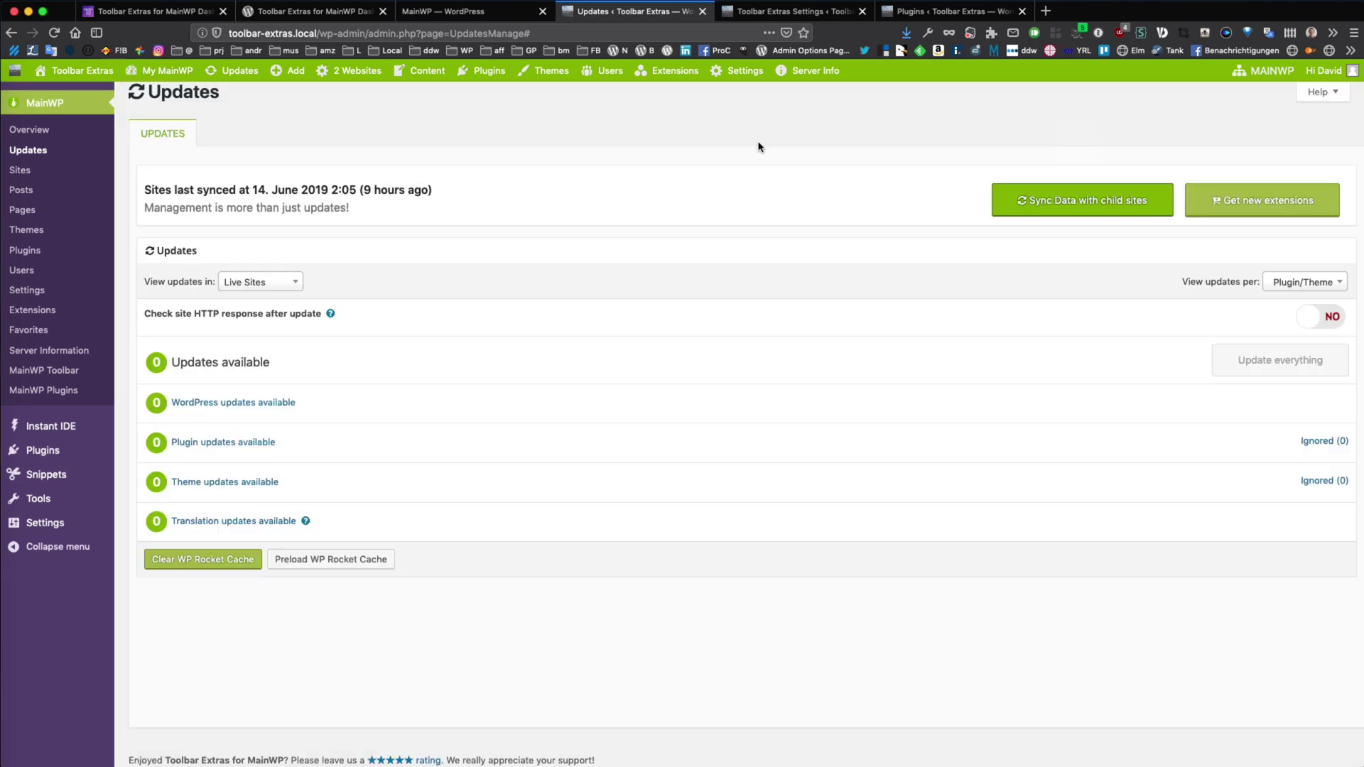
mouse_move(75, 70)
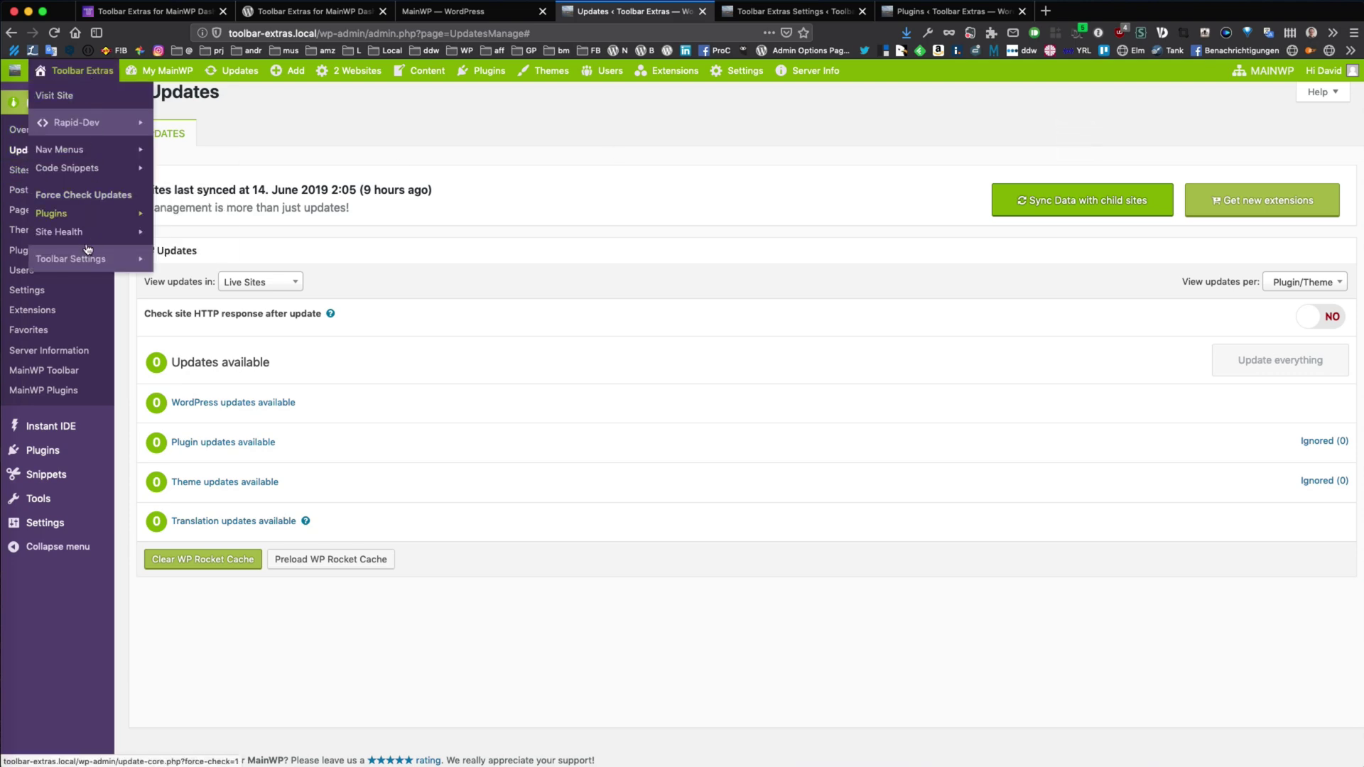
mouse_move(85, 259)
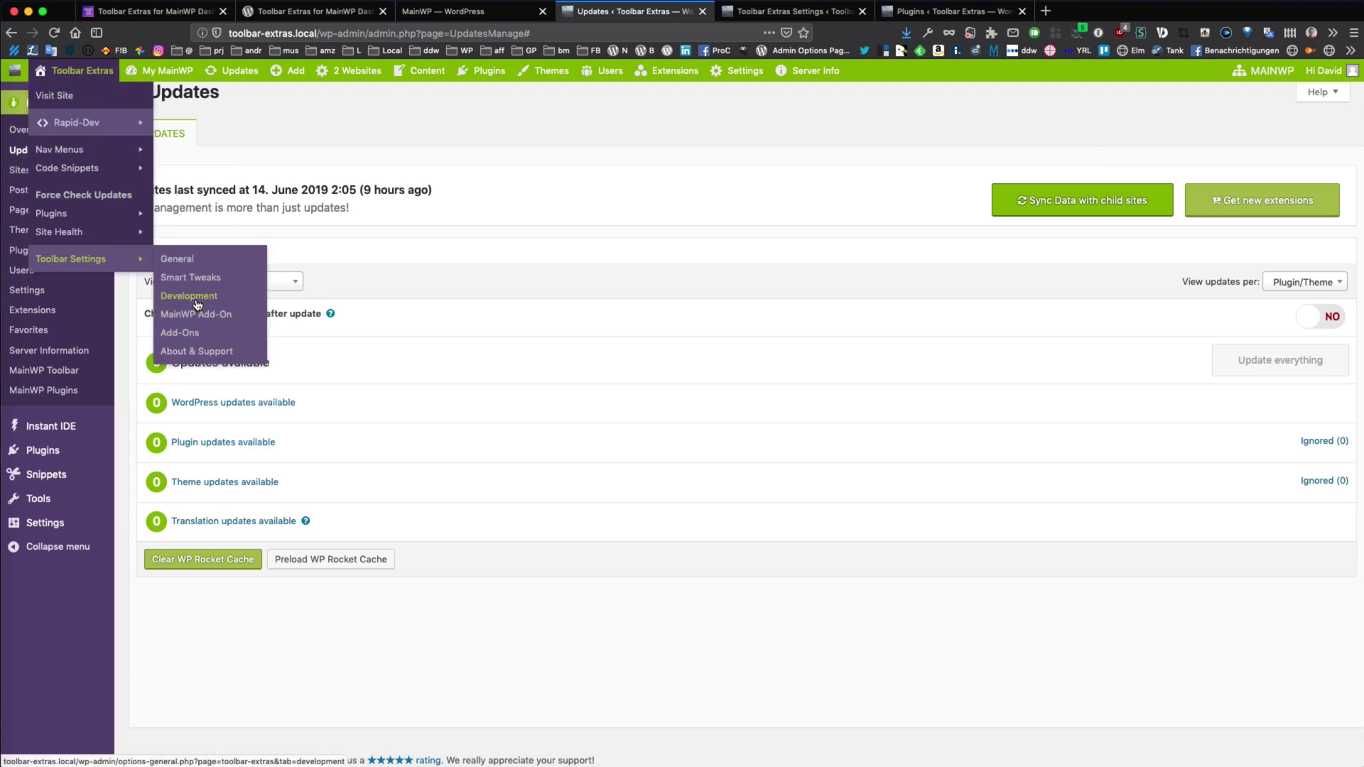
Step: In Toolbar Extras General settings, set Resource Items to Yes and save the changes
left_click(191, 263)
scroll(447, 453, "down", 10)
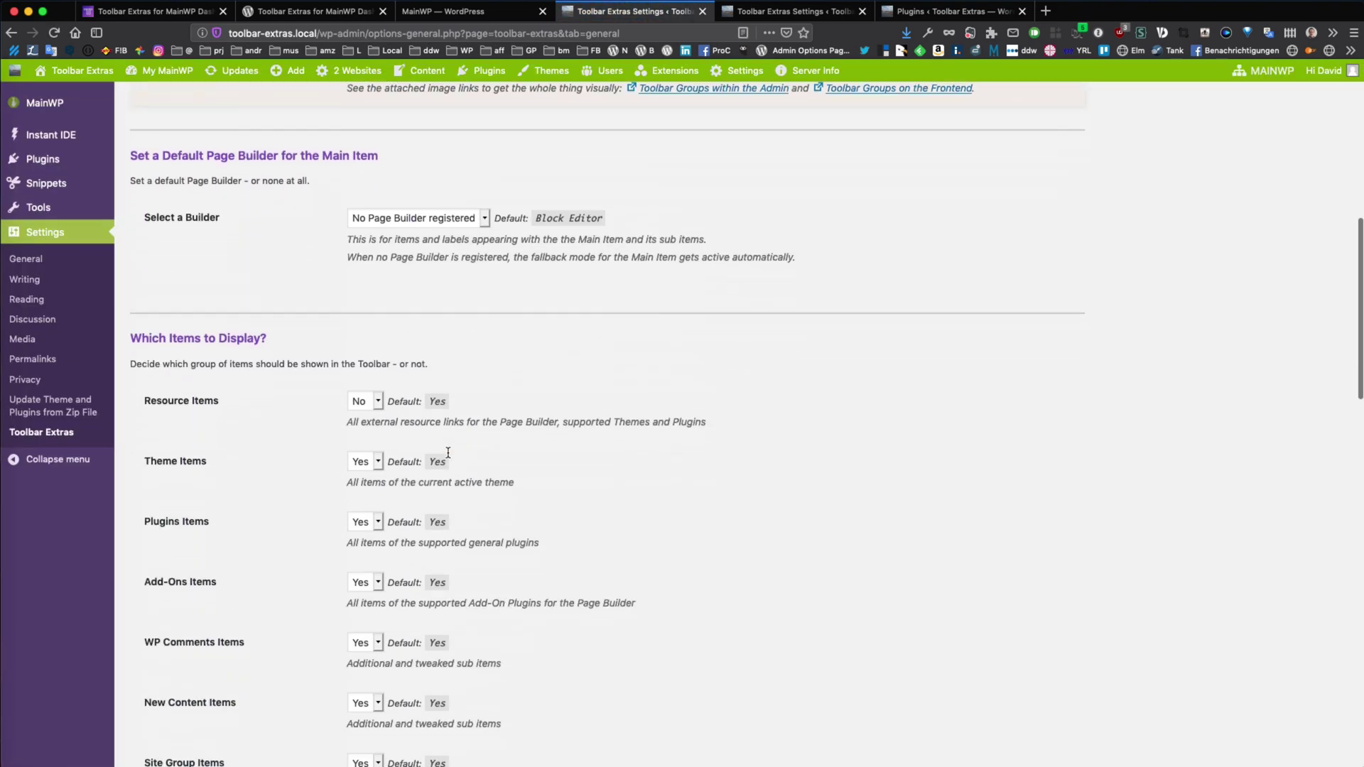
scroll(447, 452, "down", 4)
left_click(360, 241)
left_click(371, 229)
scroll(497, 448, "down", 15)
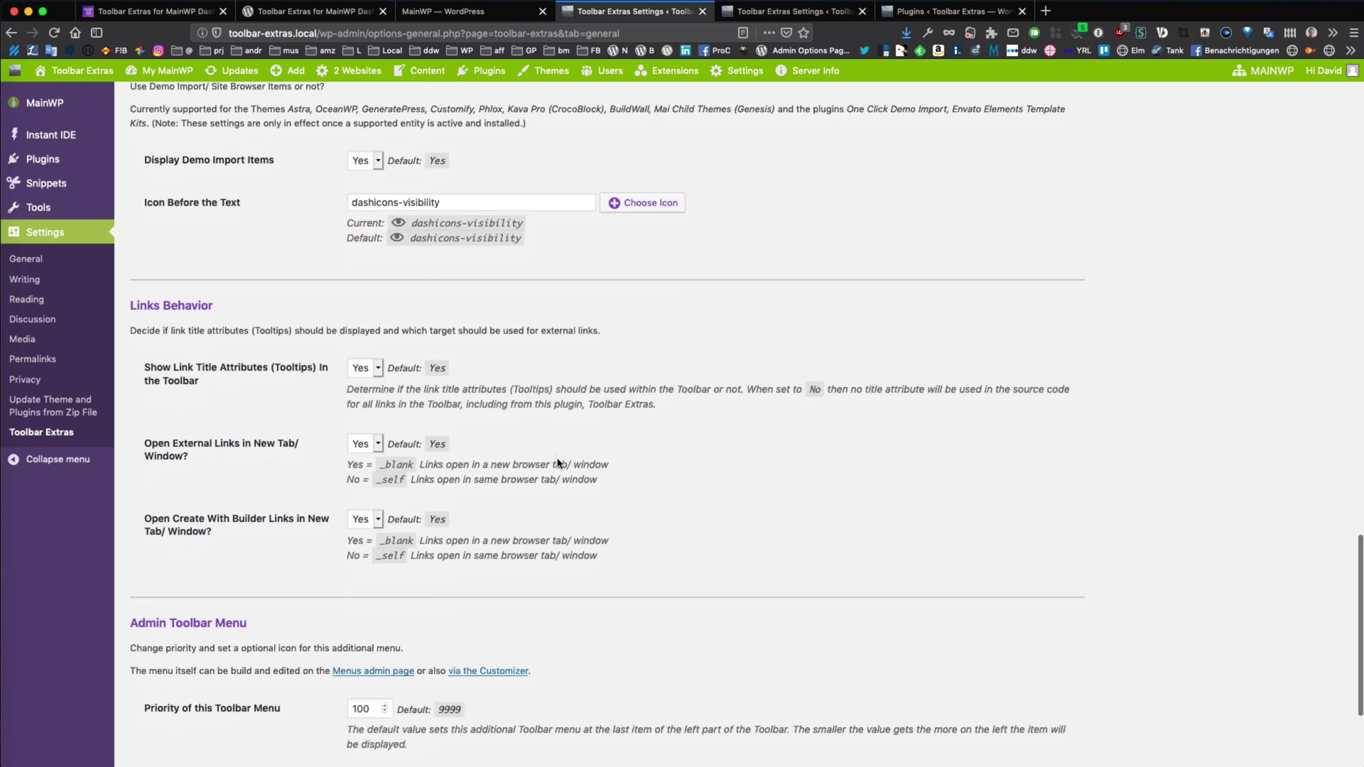
scroll(558, 463, "down", 5)
left_click(174, 694)
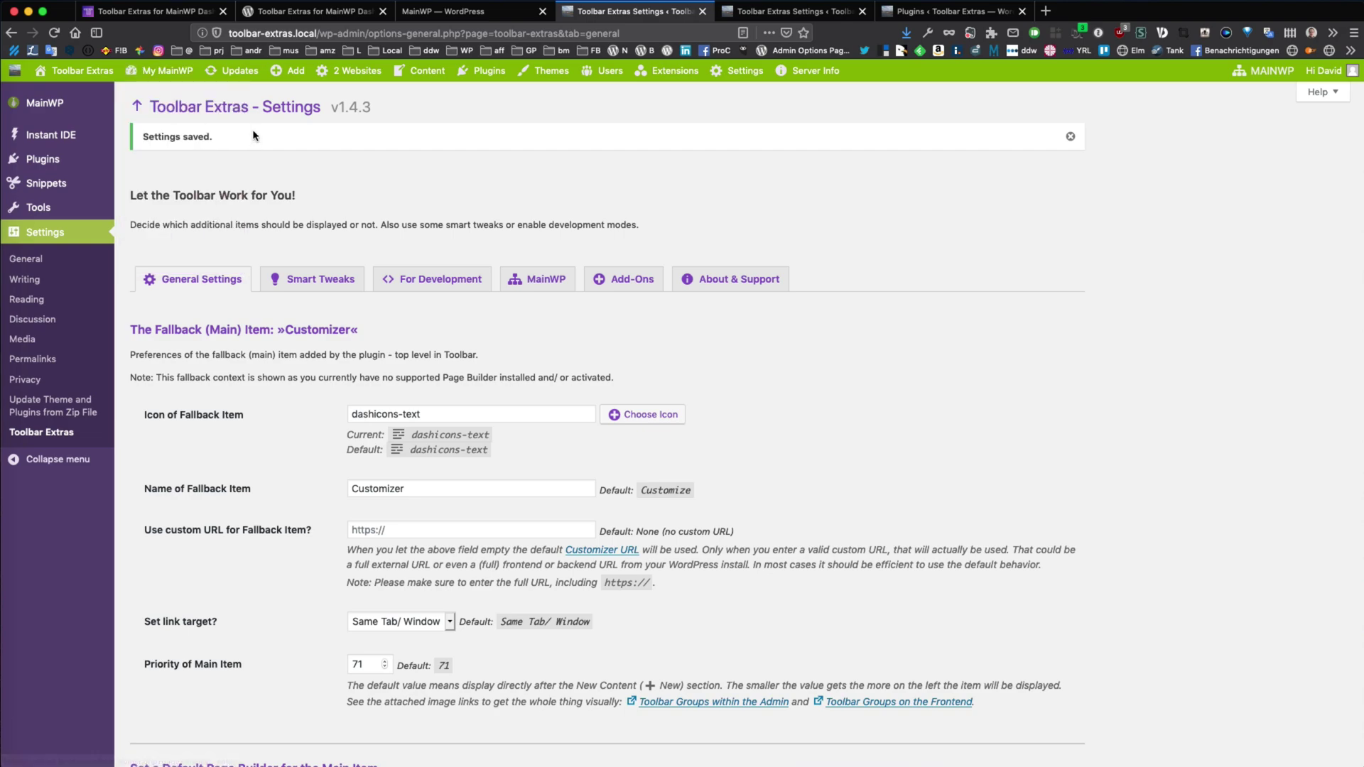
mouse_move(282, 80)
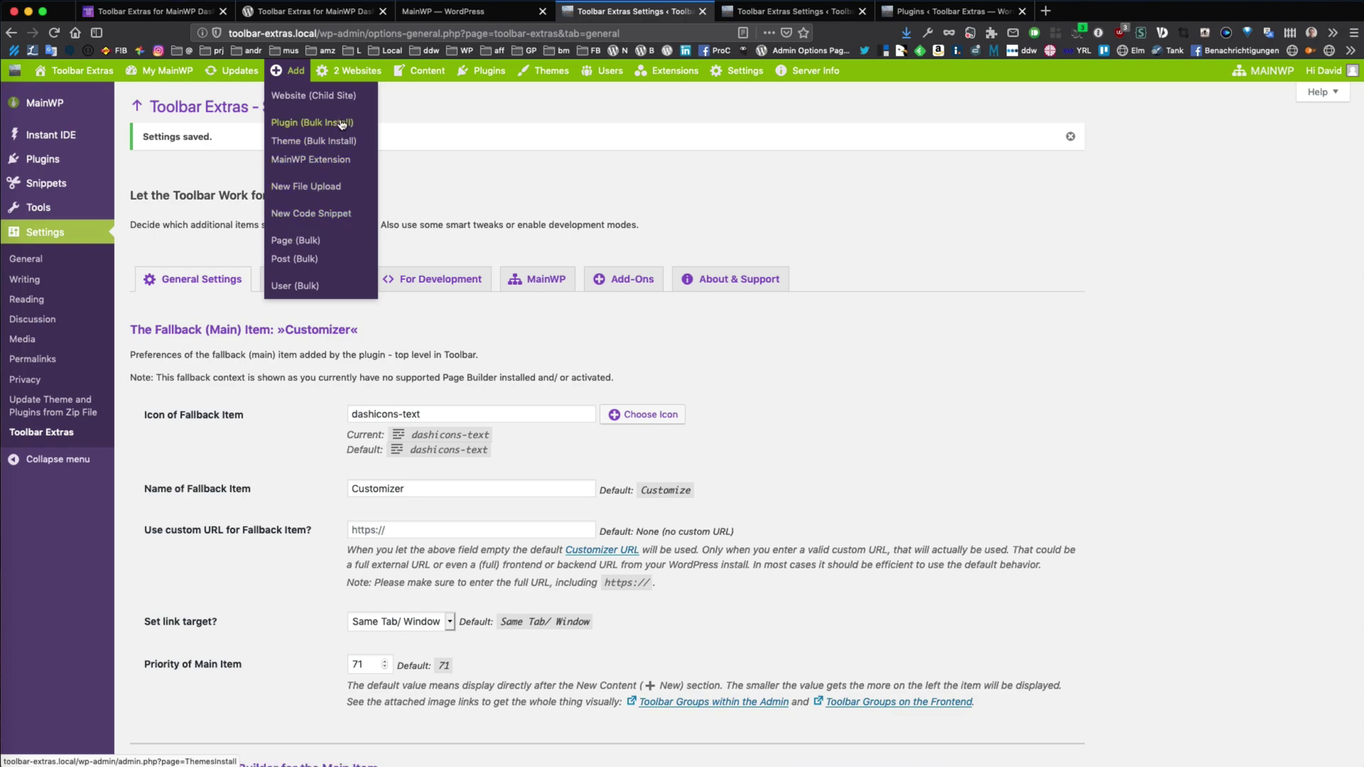
mouse_move(415, 77)
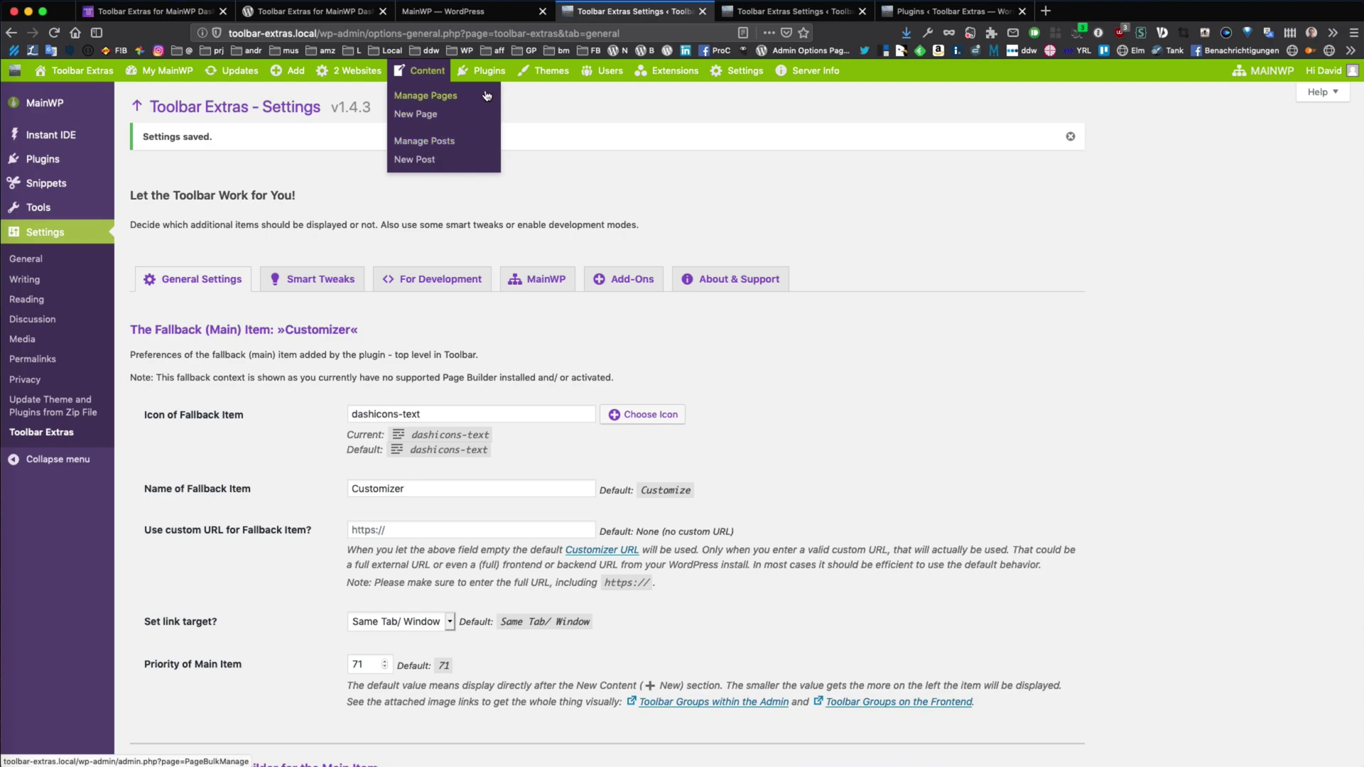
mouse_move(485, 74)
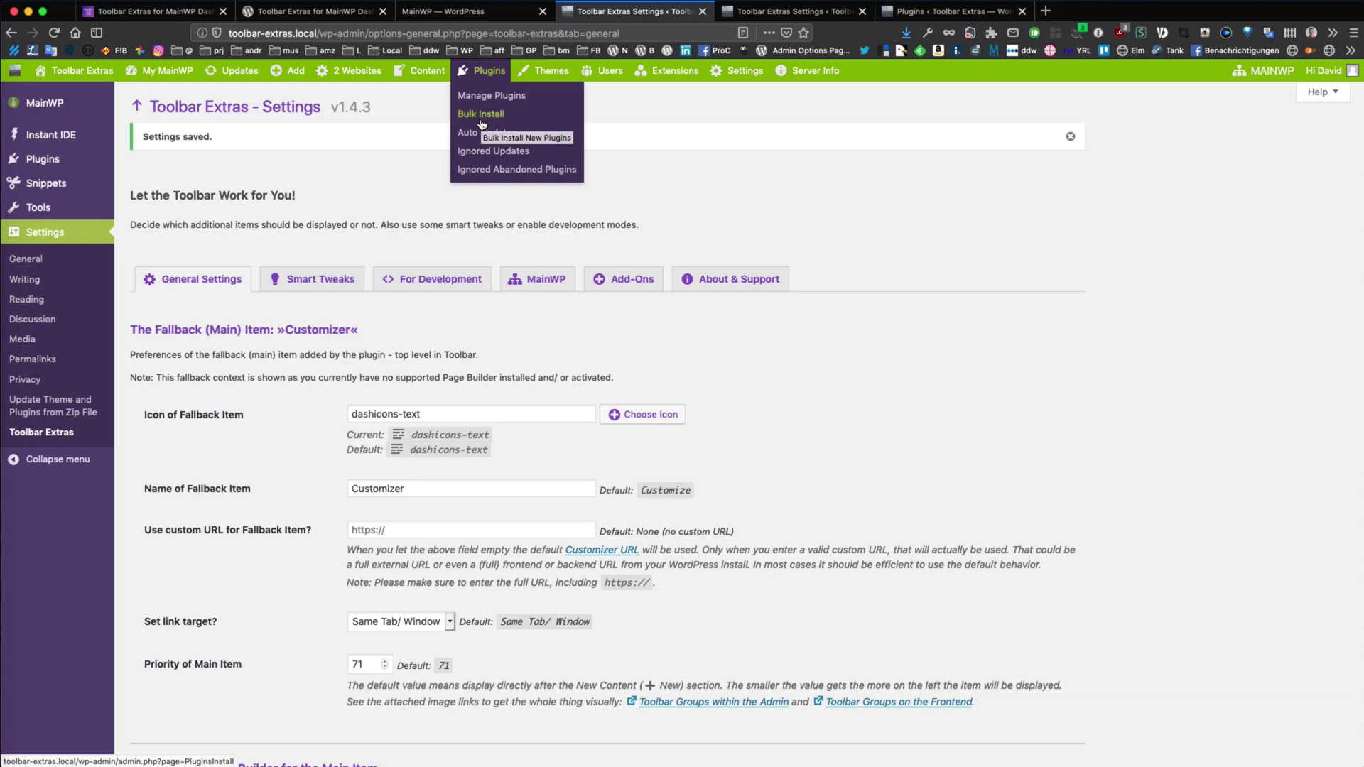
mouse_move(551, 76)
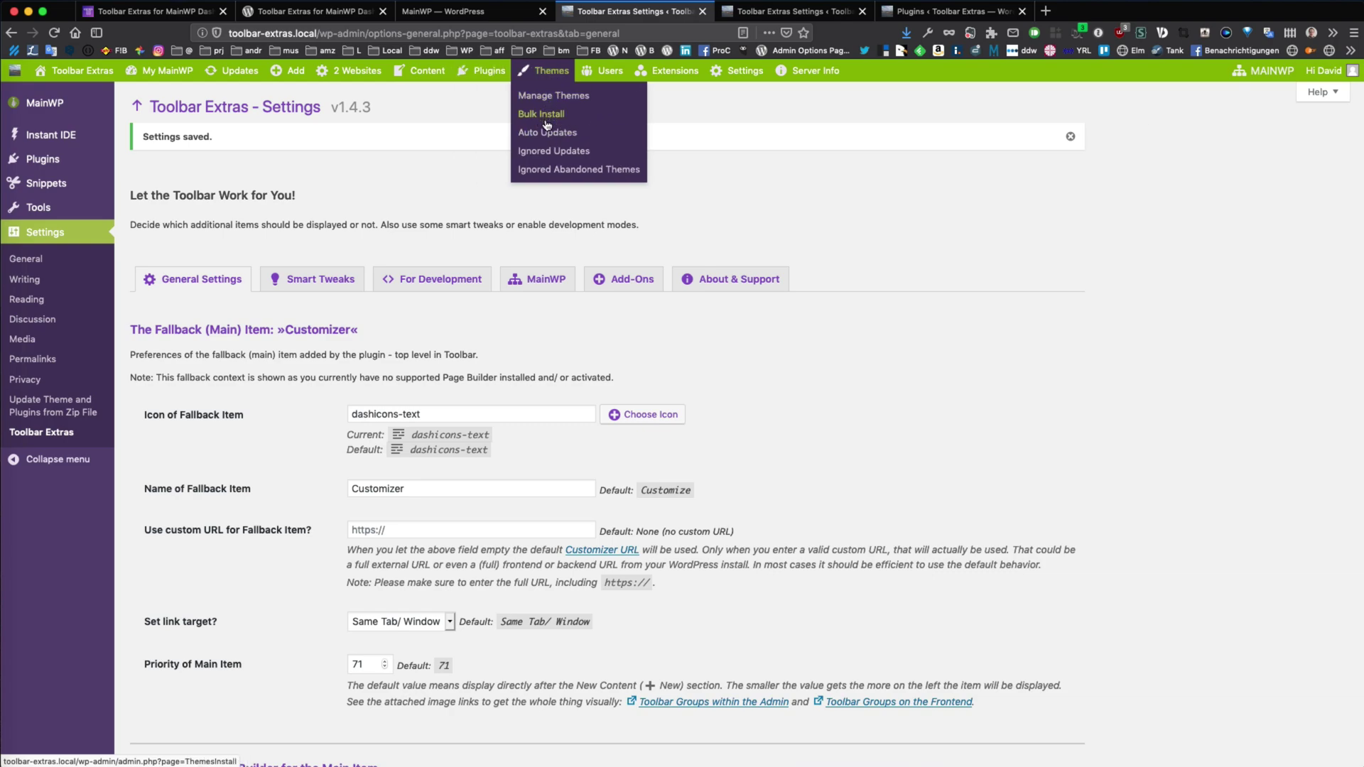
mouse_move(600, 74)
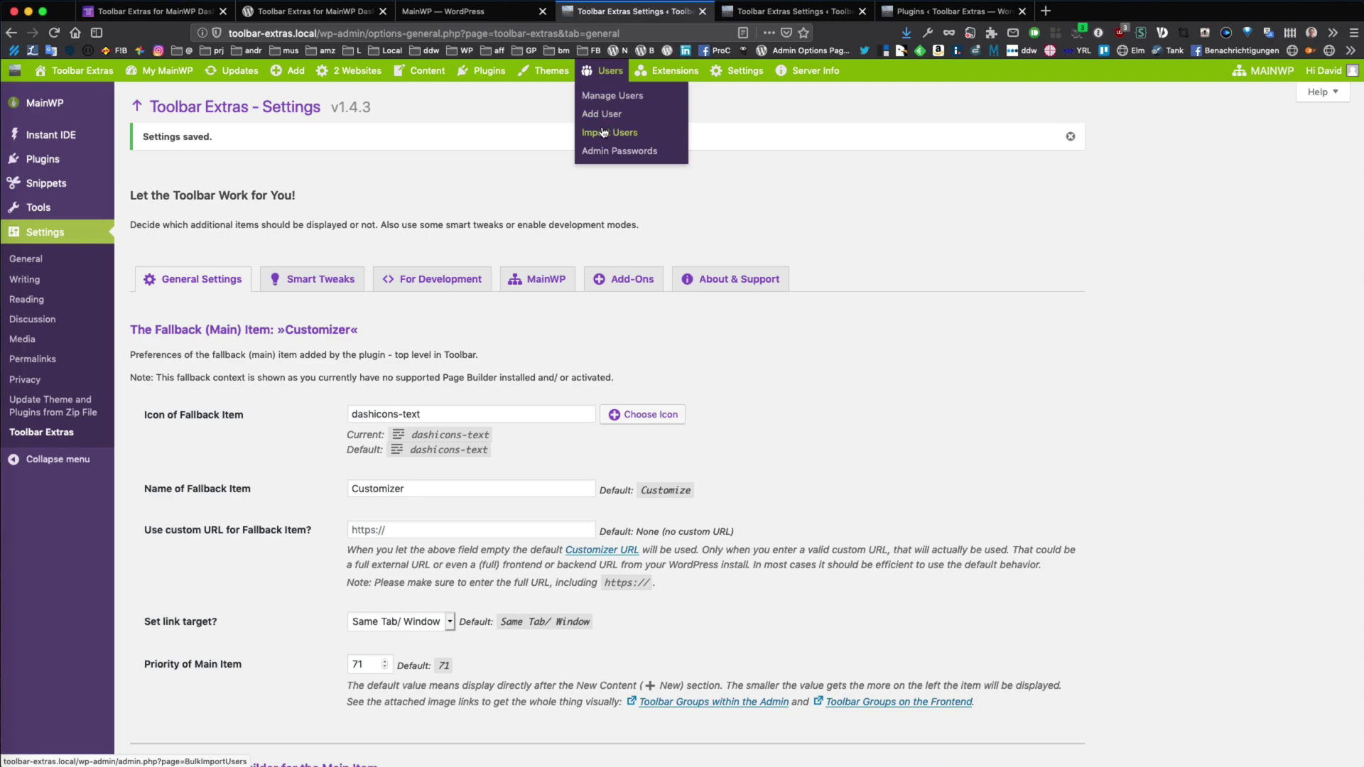
mouse_move(671, 71)
mouse_move(680, 97)
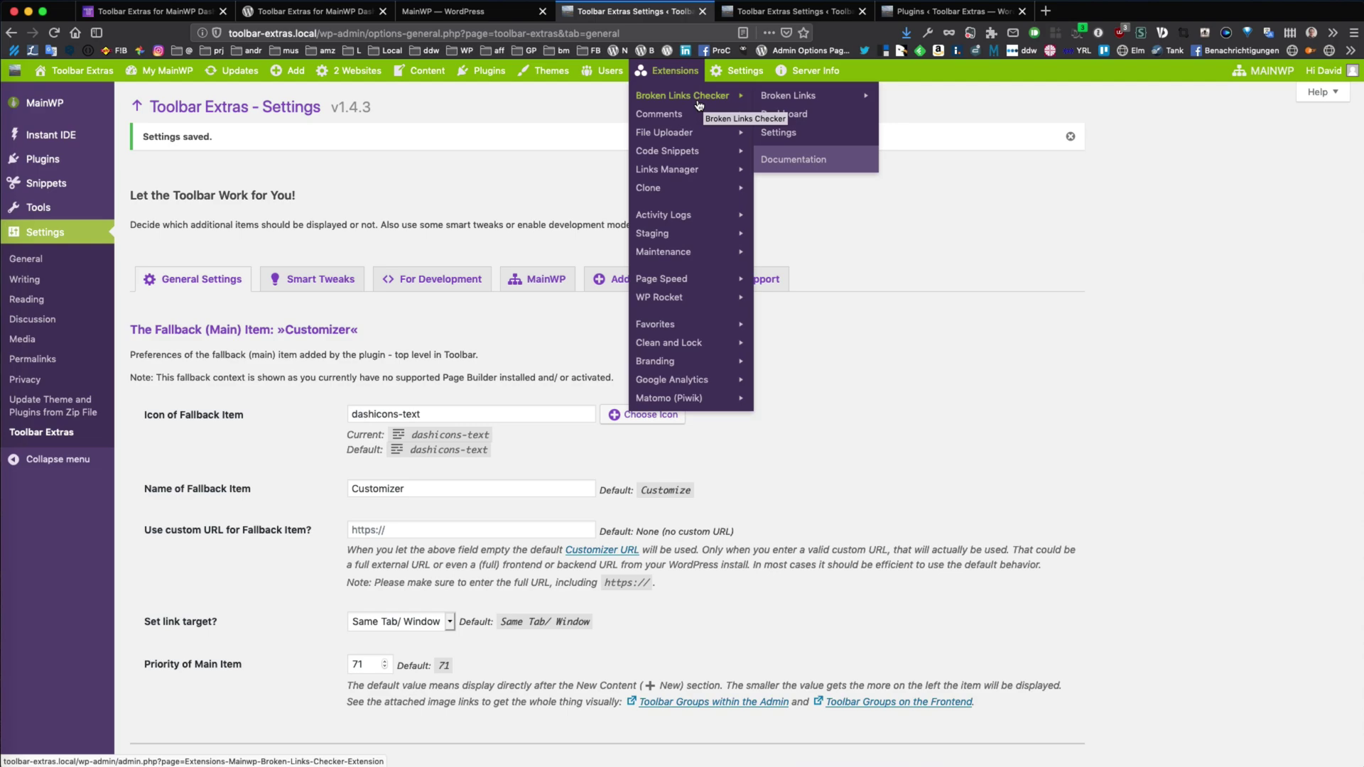
mouse_move(723, 87)
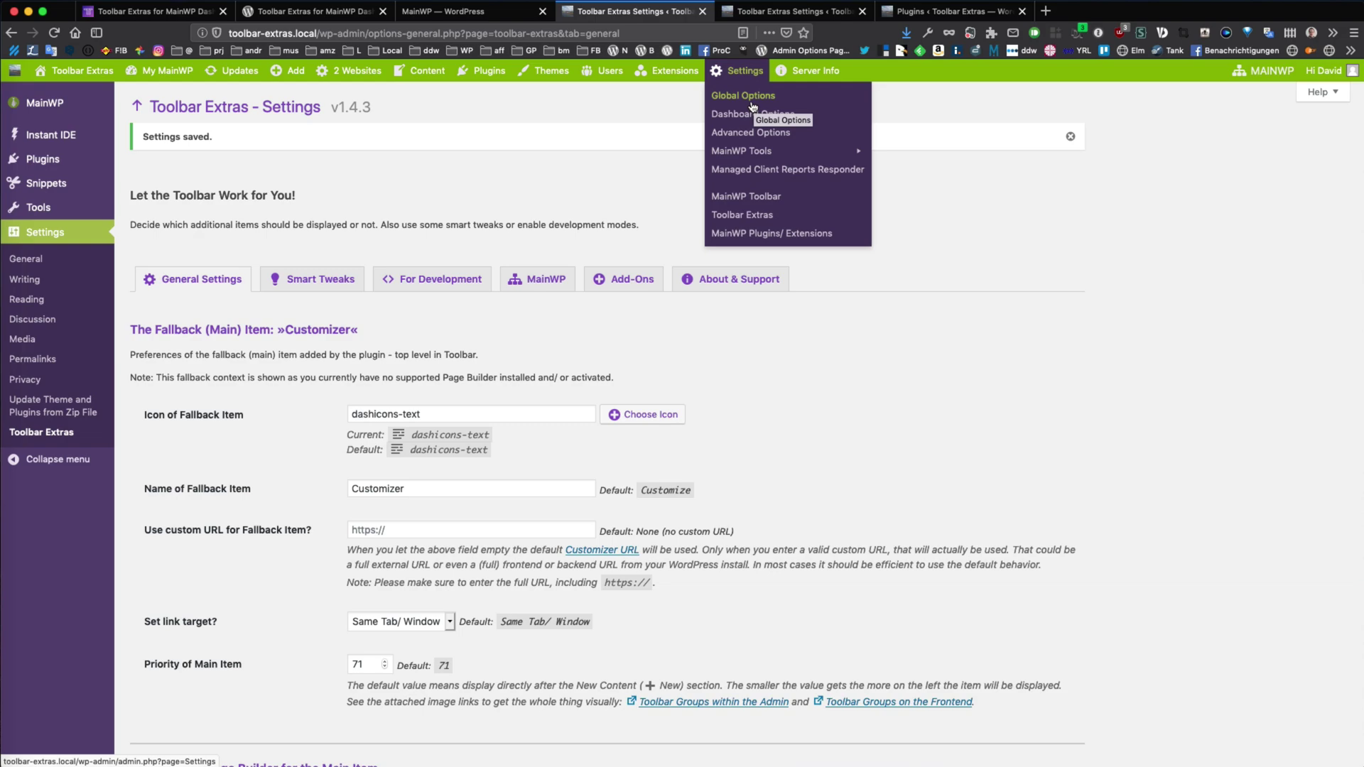
Step: Open the MainWP Toolbar tab of the Toolbar Extras settings
left_click(749, 197)
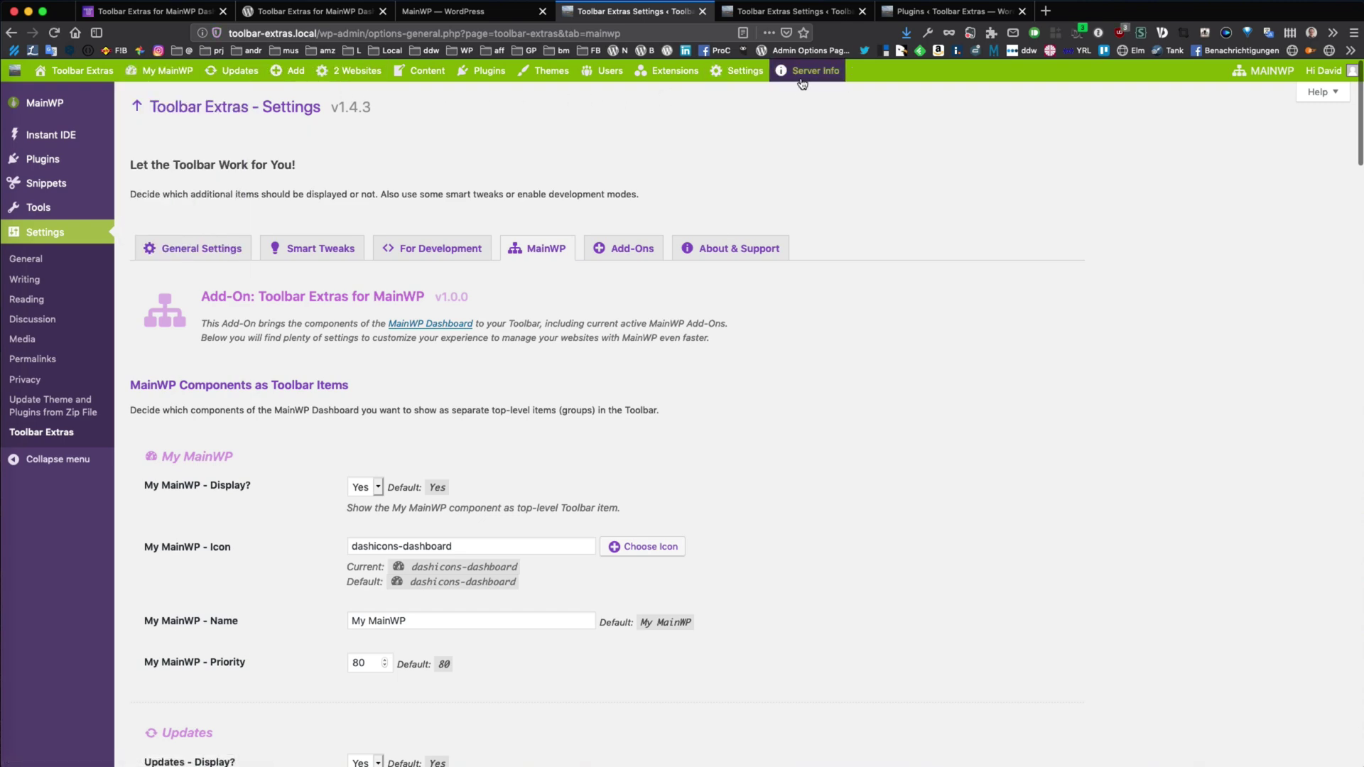
scroll(485, 358, "down", 5)
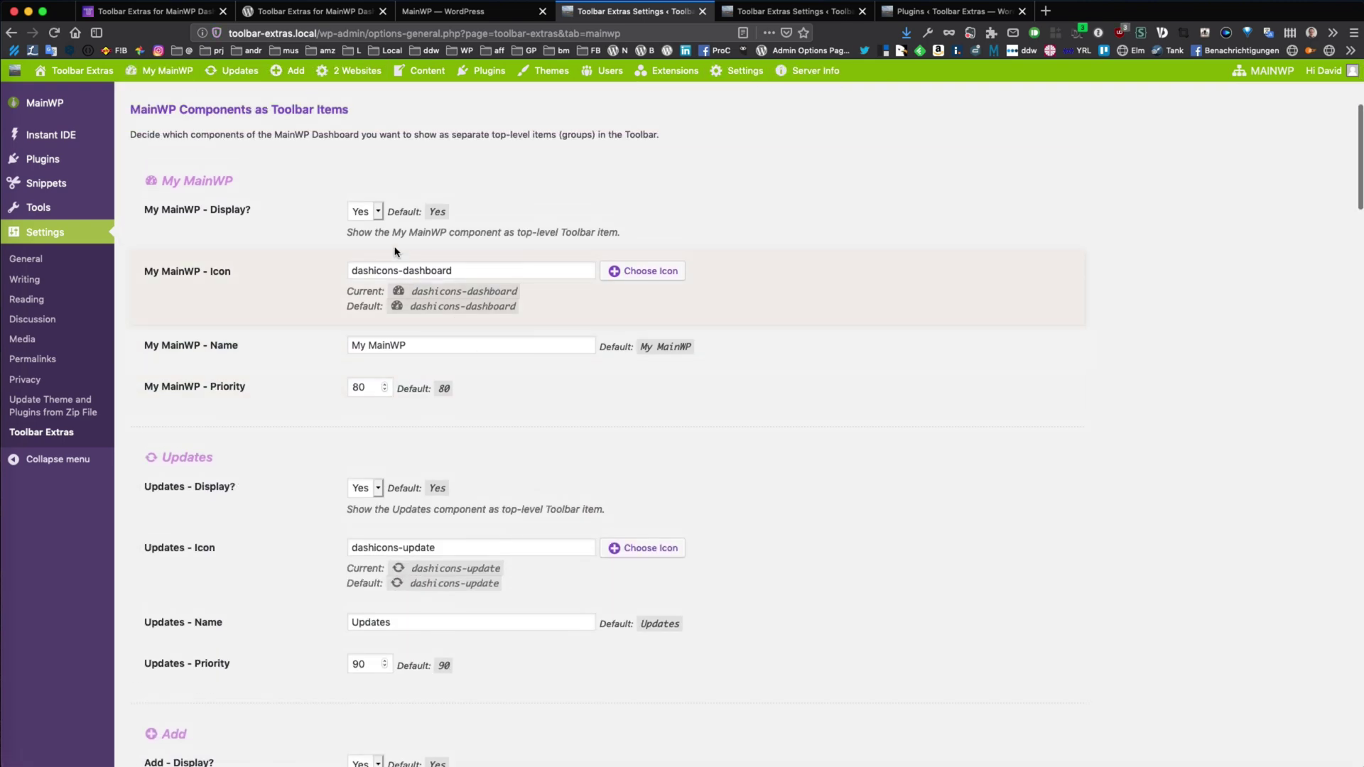
left_click(366, 212)
left_click(369, 224)
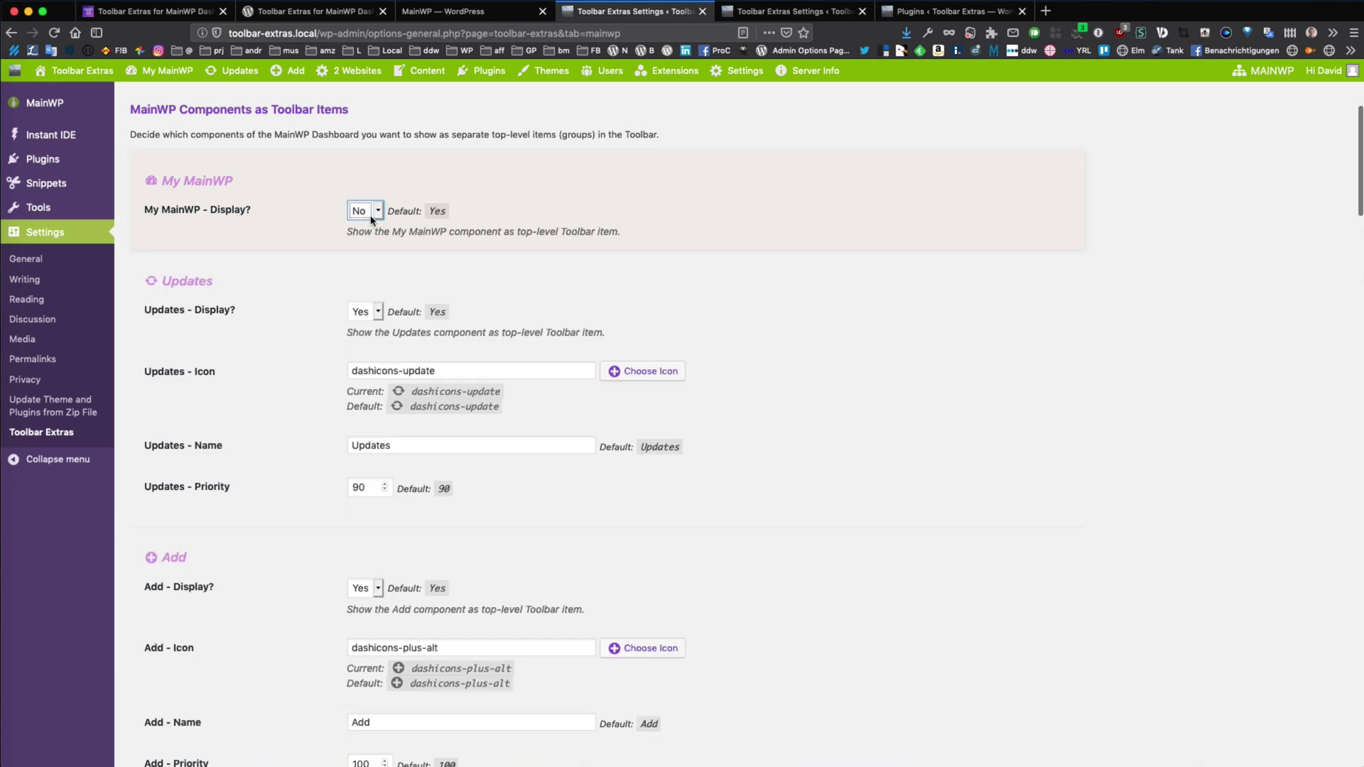
left_click(370, 212)
left_click(362, 200)
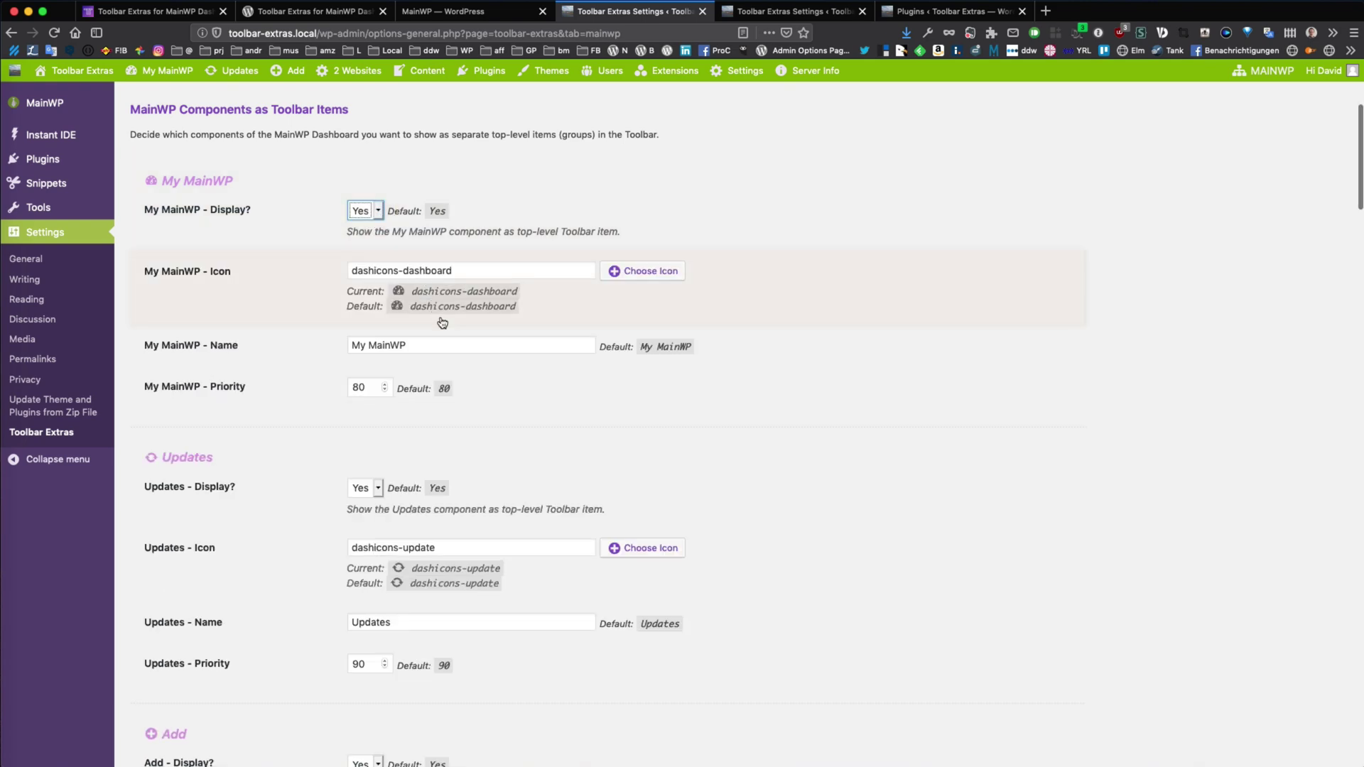
left_click(628, 282)
left_click(731, 265)
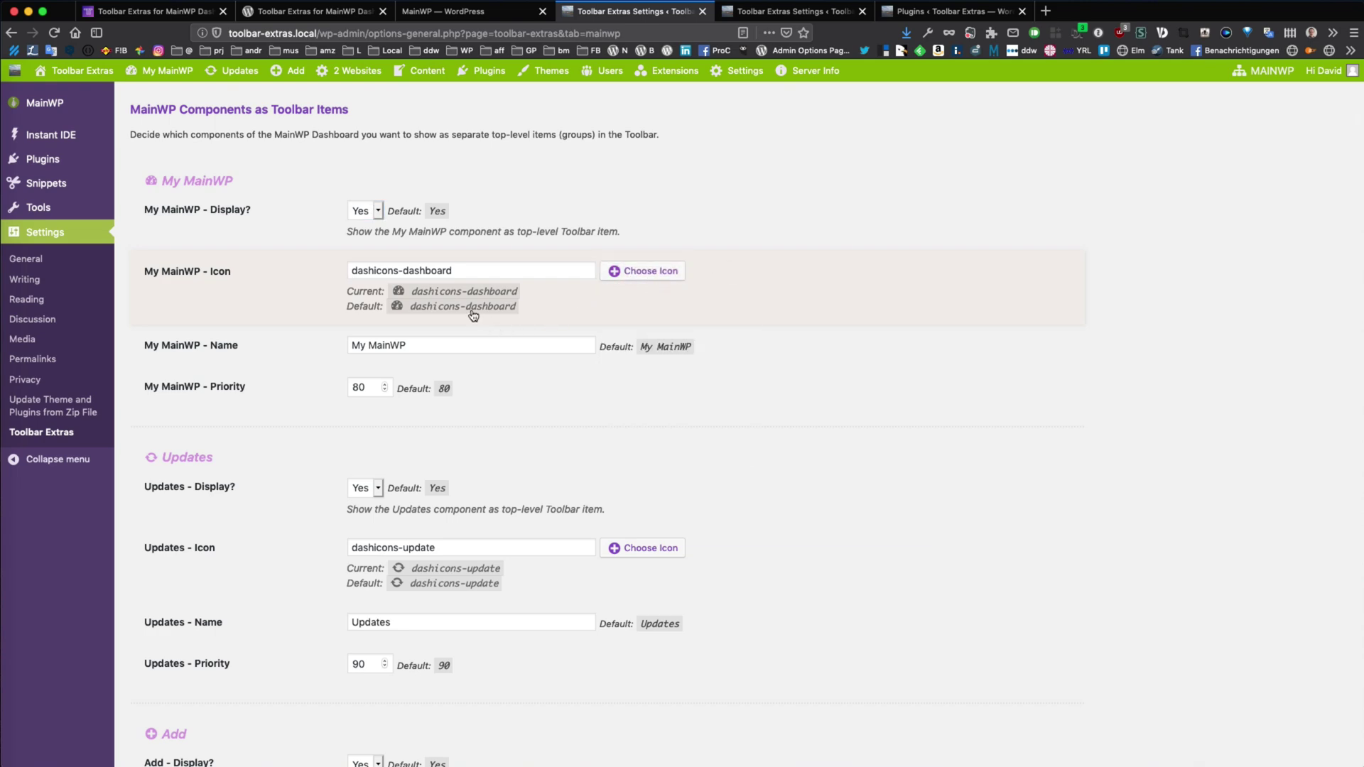
left_click_drag(352, 346, 416, 345)
left_click(498, 346)
left_click(356, 389)
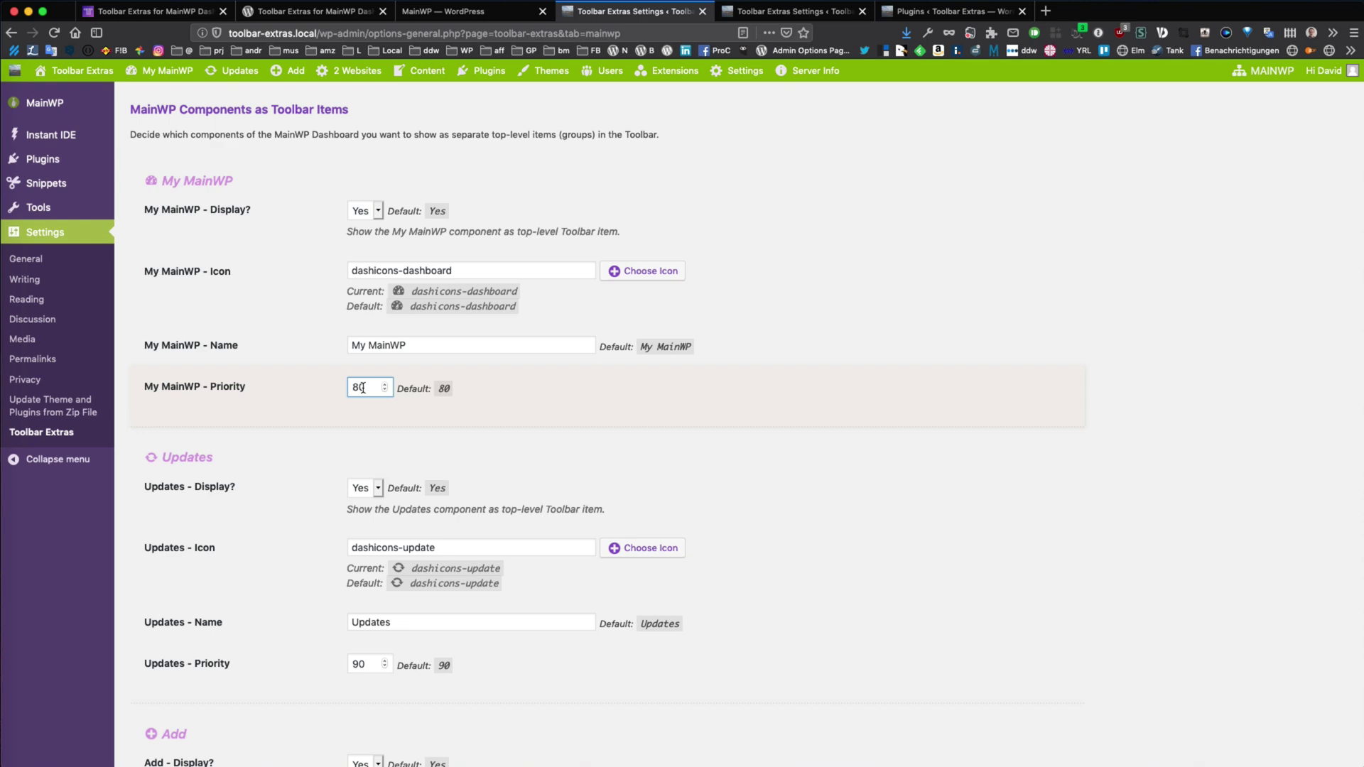
mouse_move(45, 87)
scroll(821, 311, "down", 8)
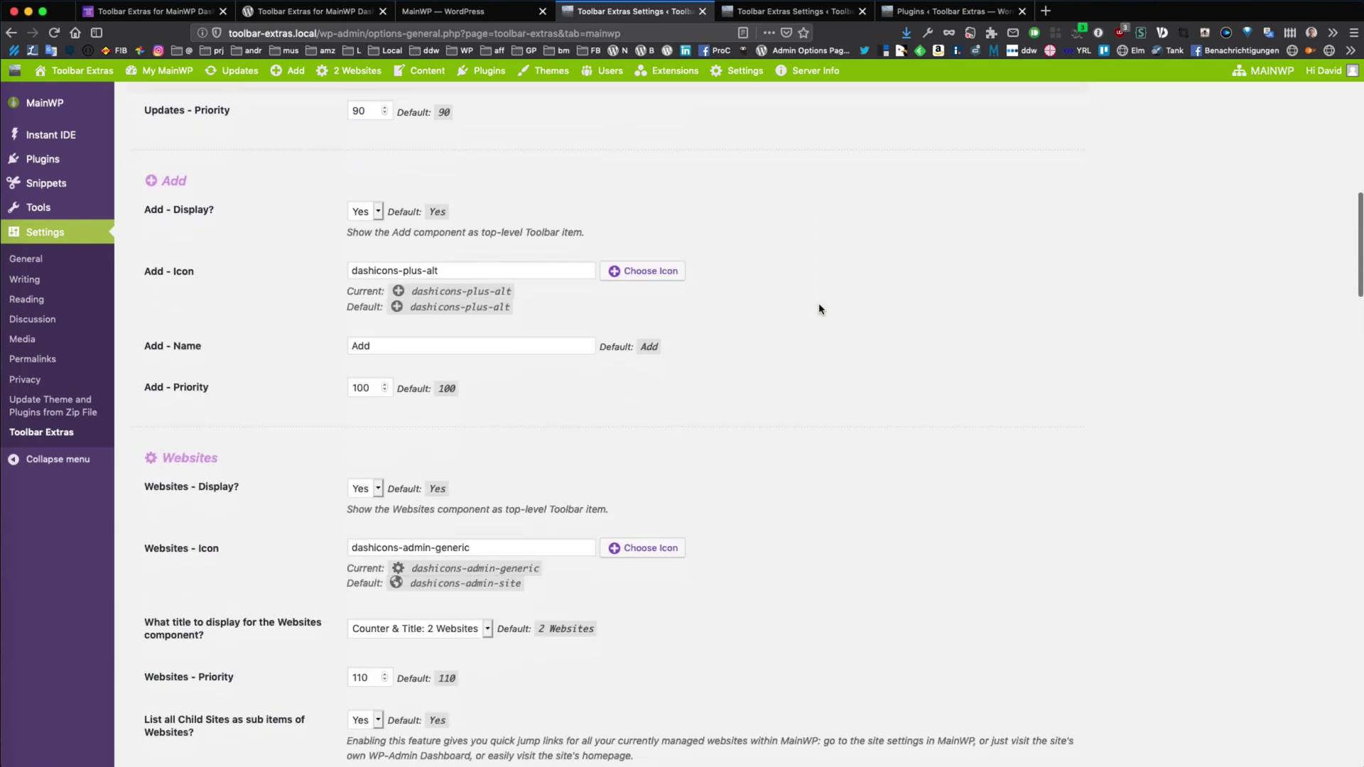
scroll(819, 302, "down", 4)
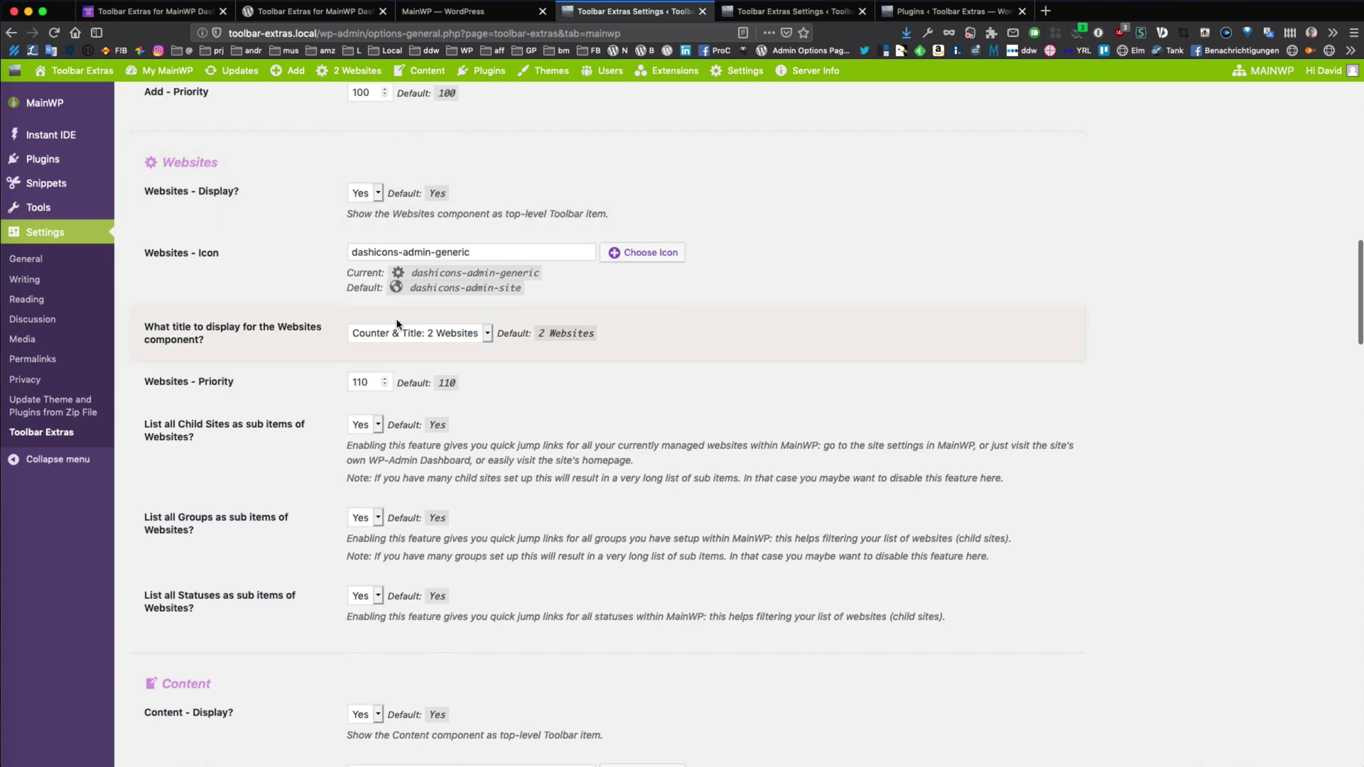
mouse_move(359, 75)
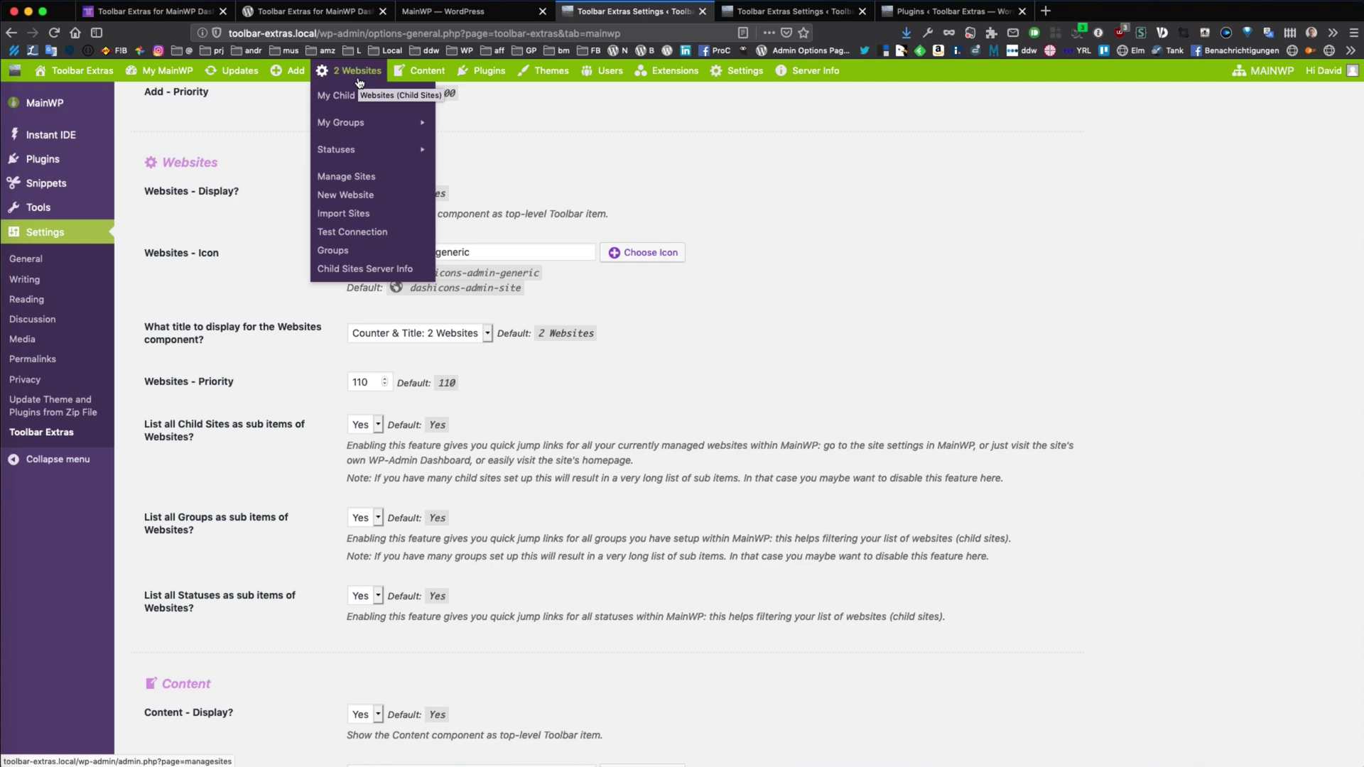
mouse_move(368, 100)
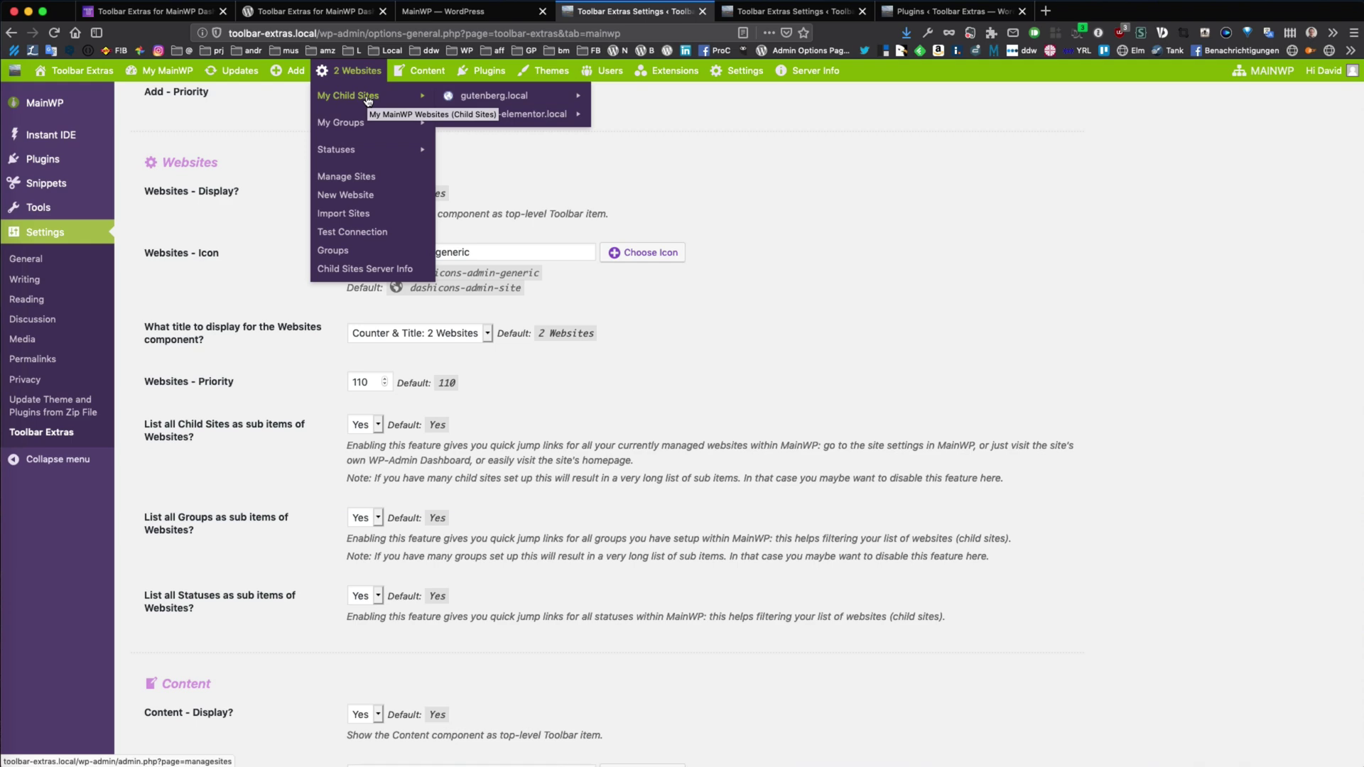
mouse_move(469, 100)
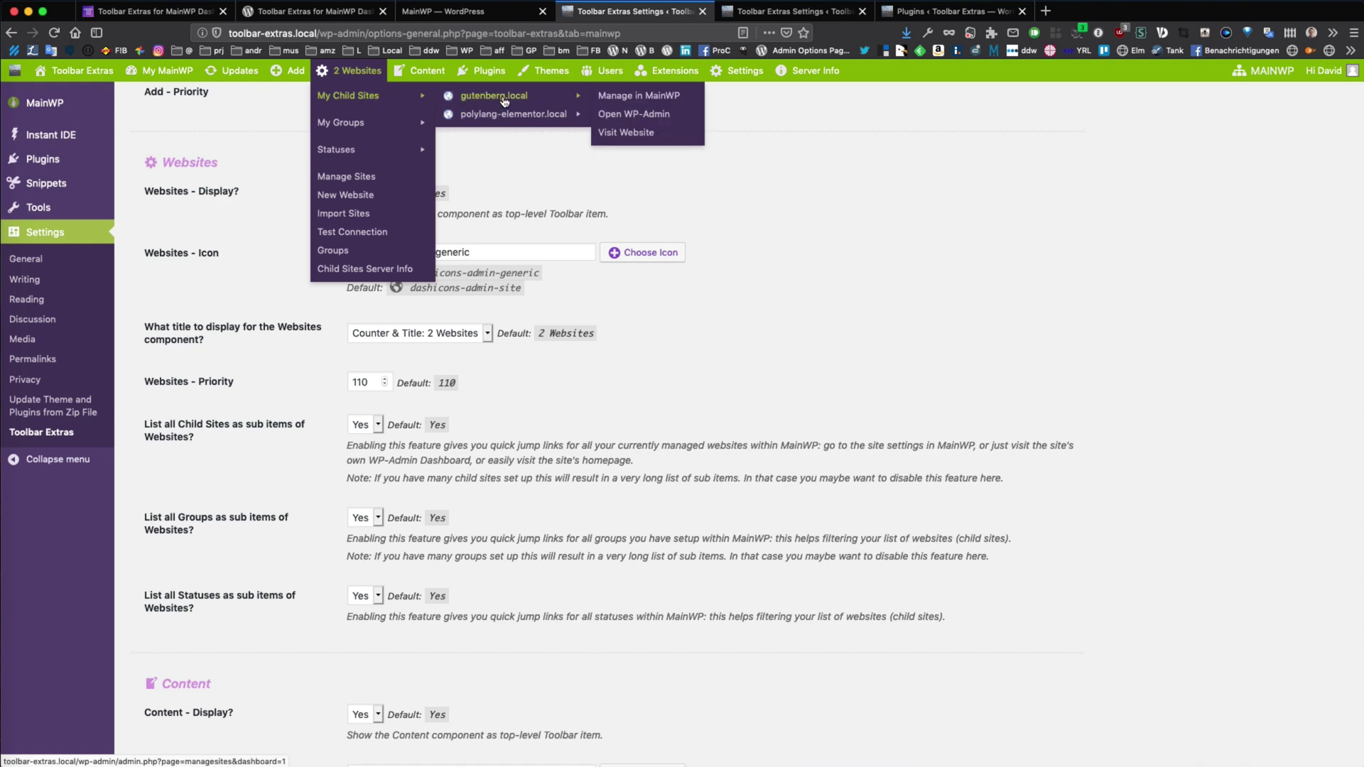
mouse_move(506, 114)
mouse_move(573, 116)
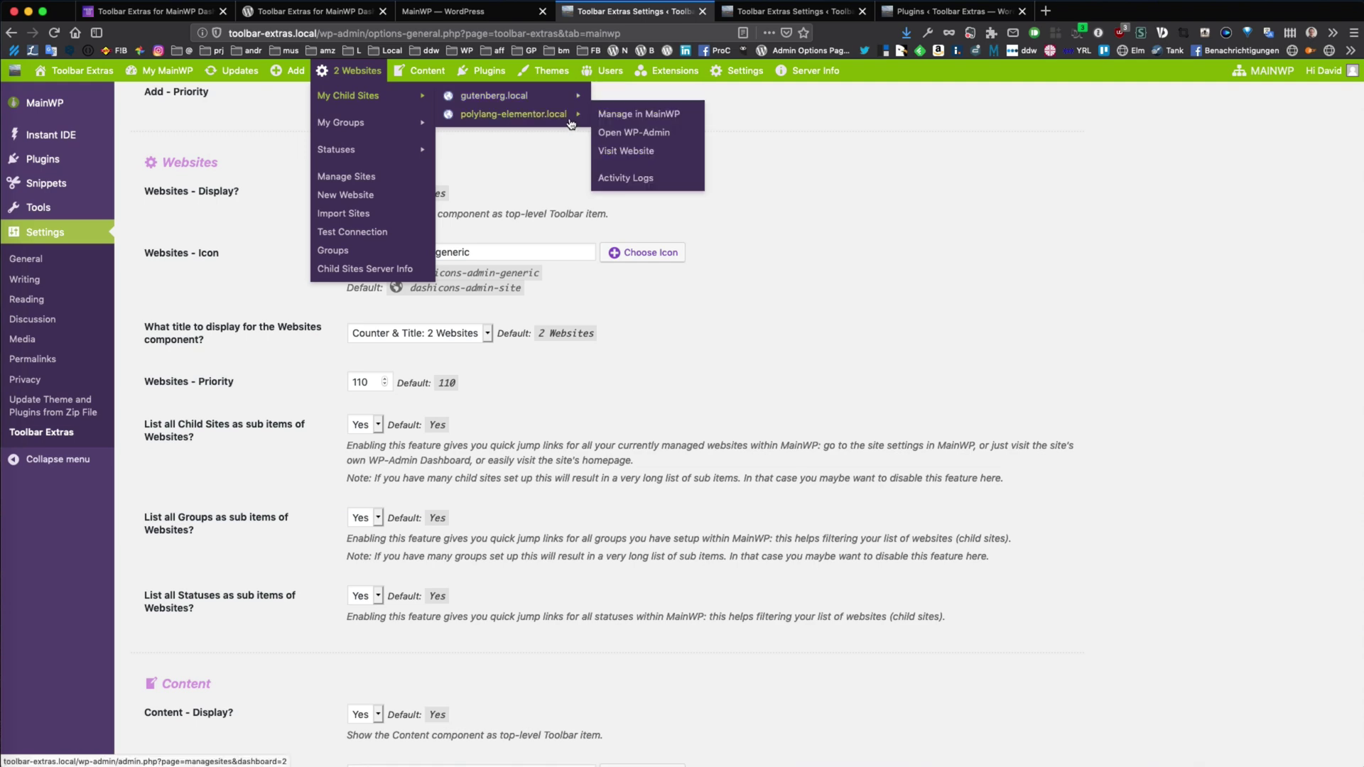
Step: Open polylang-elementor.local's Activity Logs, confirming to leave the settings page
left_click(643, 183)
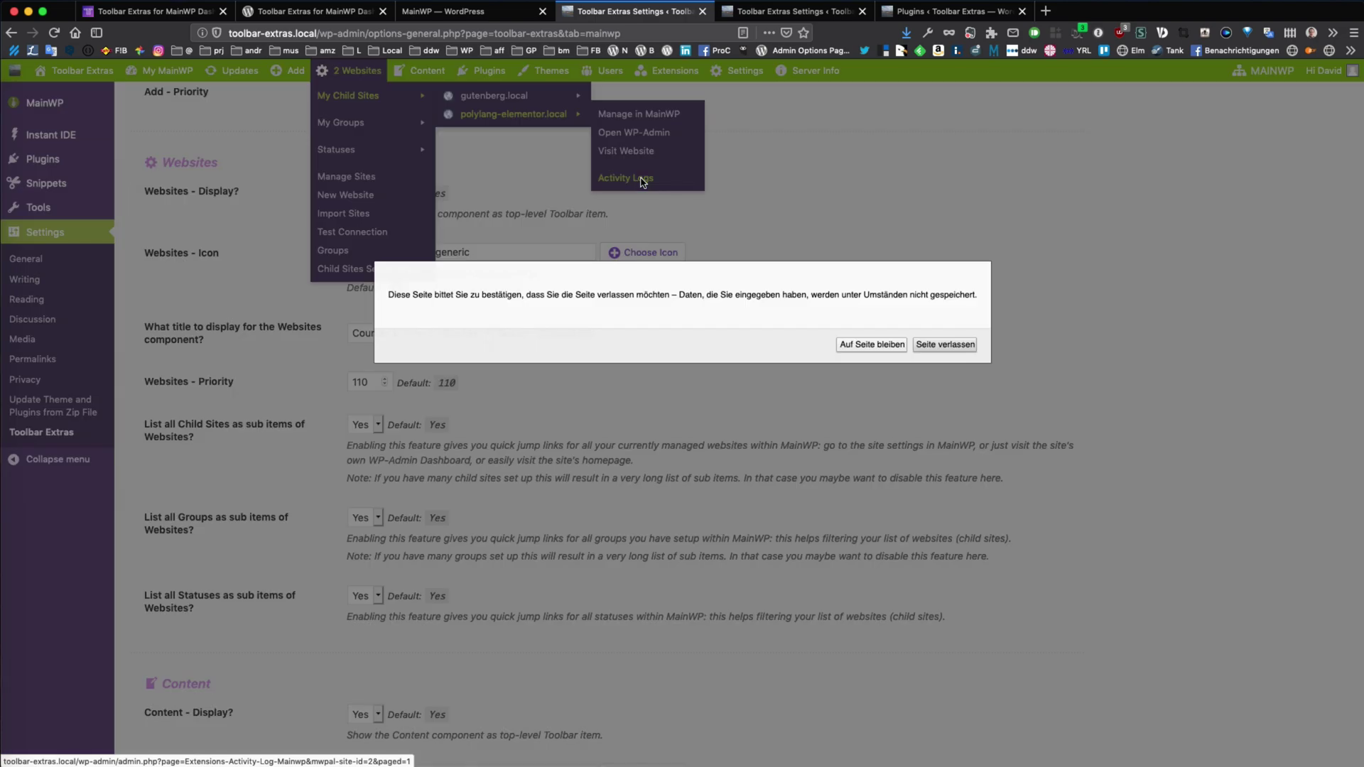
left_click(932, 345)
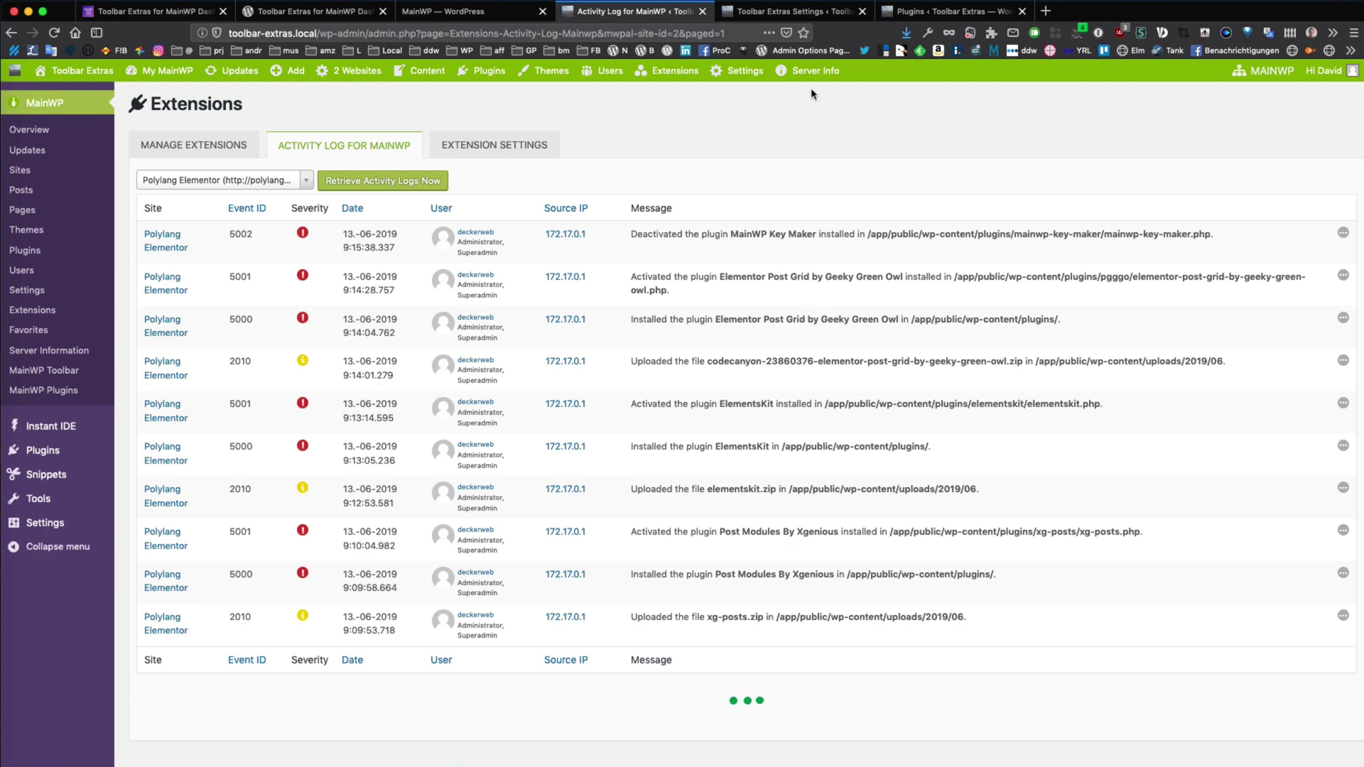
mouse_move(817, 78)
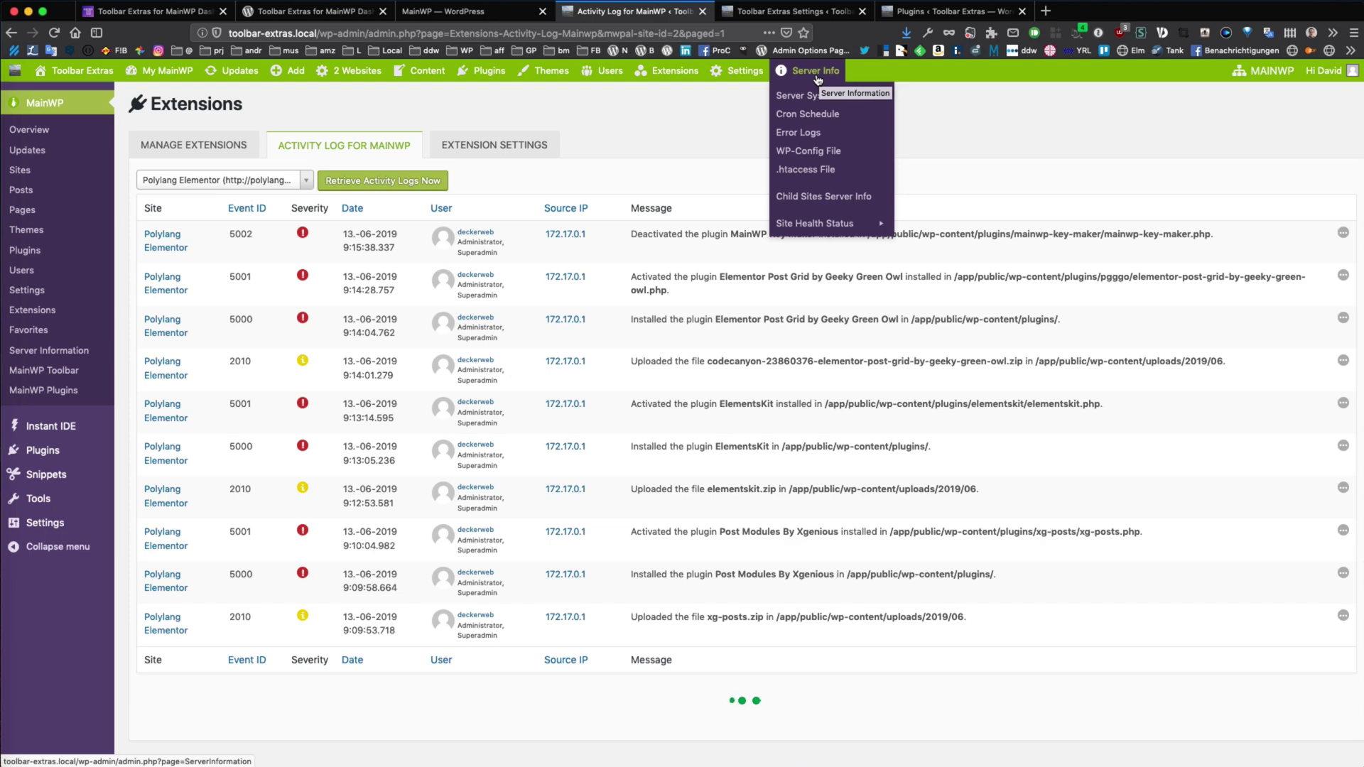
mouse_move(675, 77)
mouse_move(679, 266)
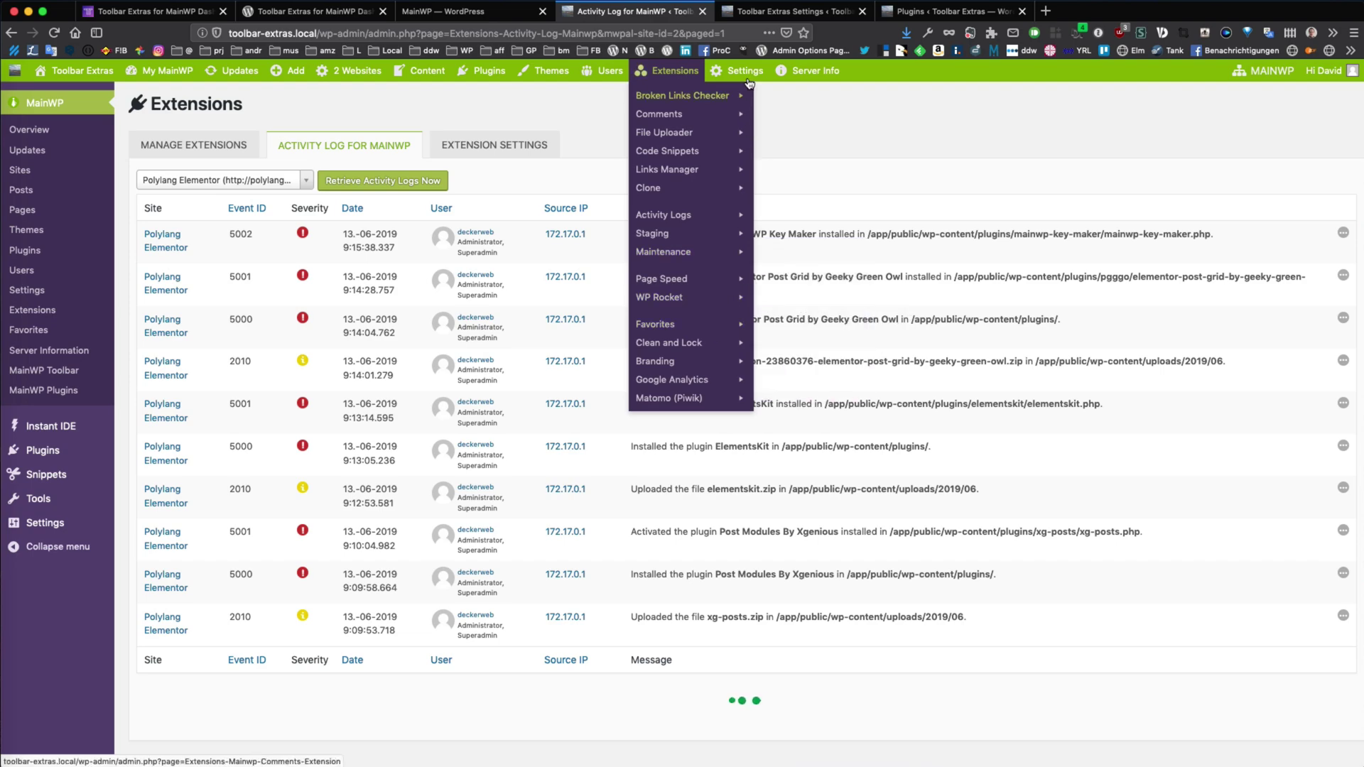
mouse_move(748, 81)
mouse_move(754, 162)
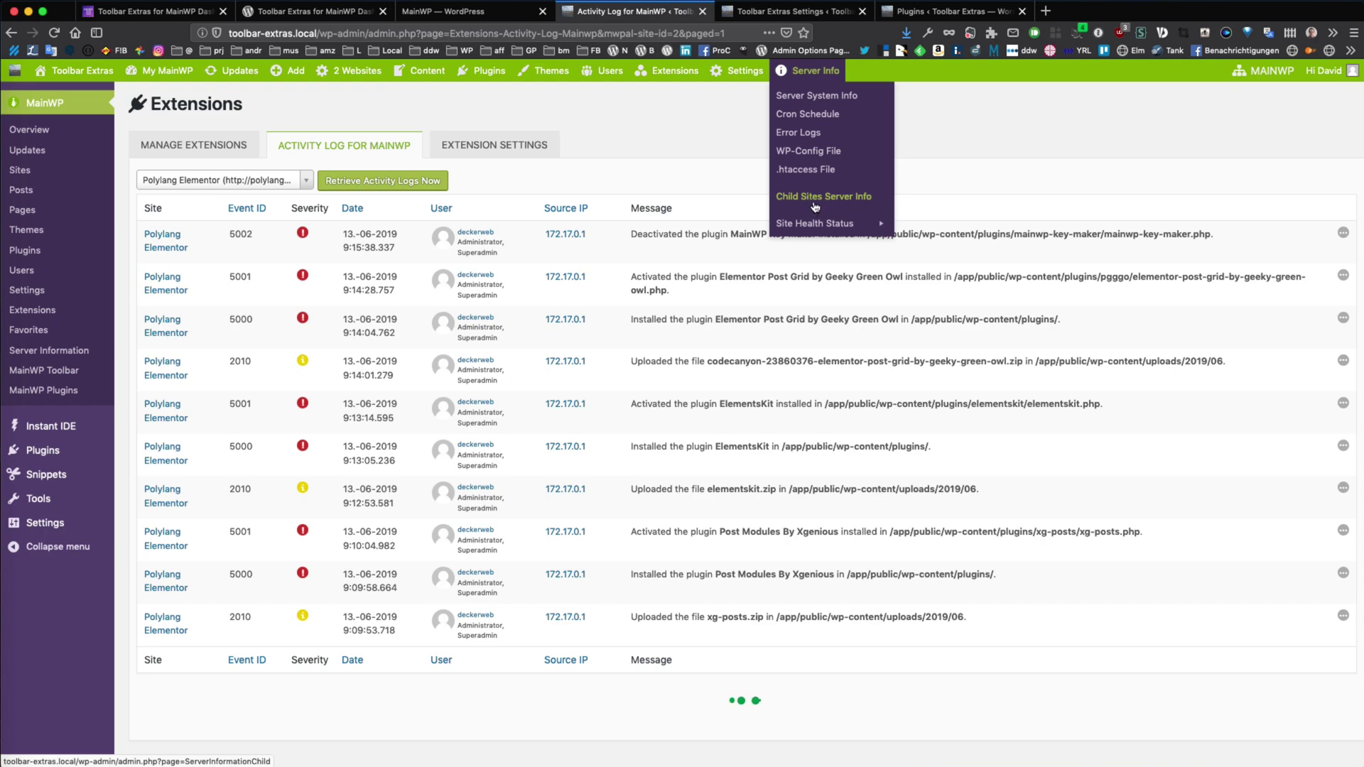
mouse_move(815, 233)
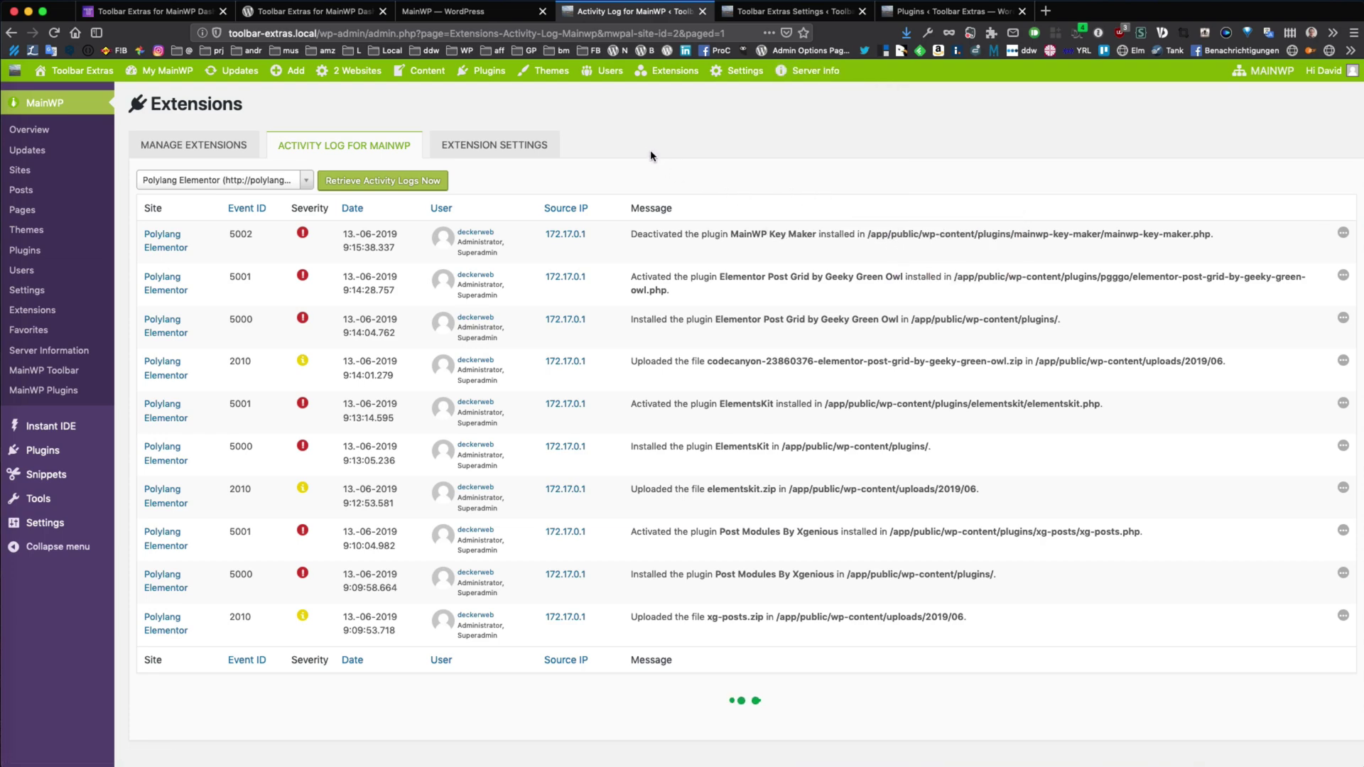
mouse_move(359, 71)
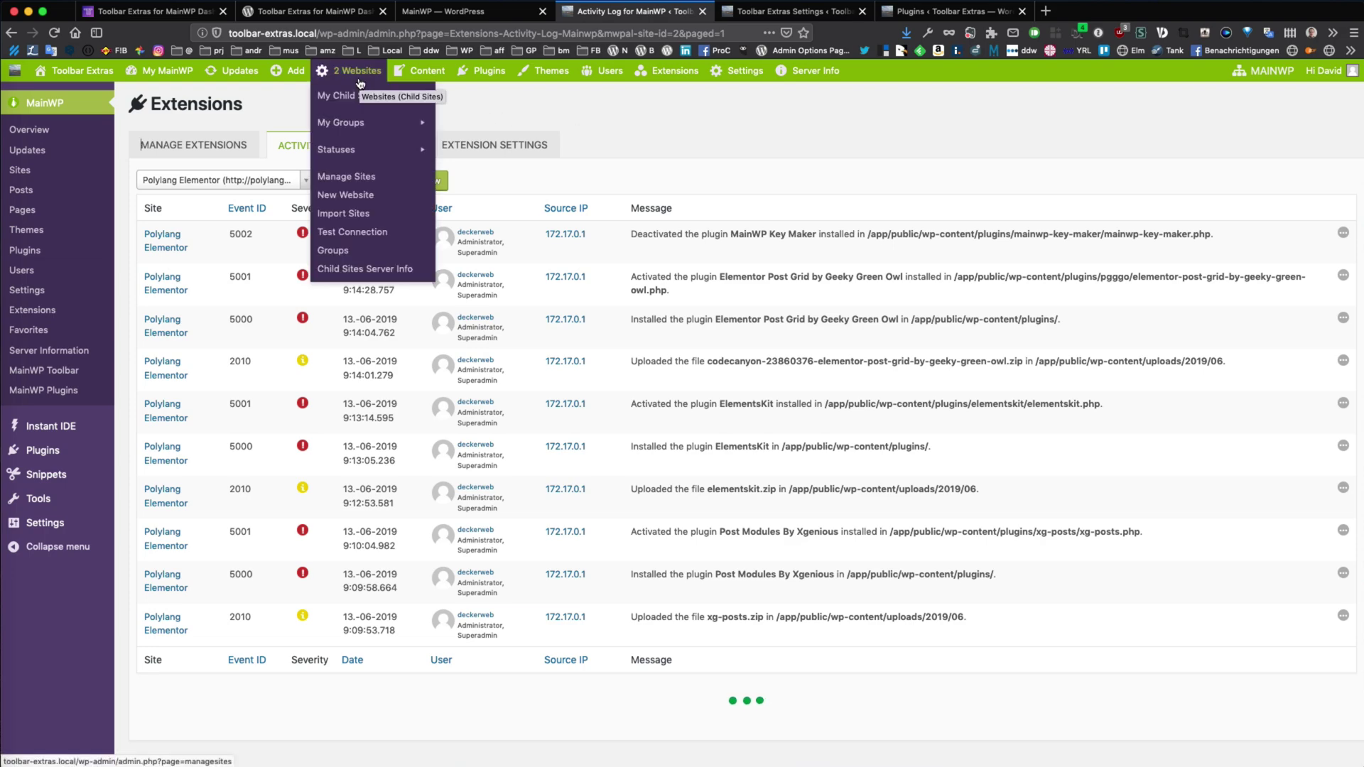
mouse_move(359, 126)
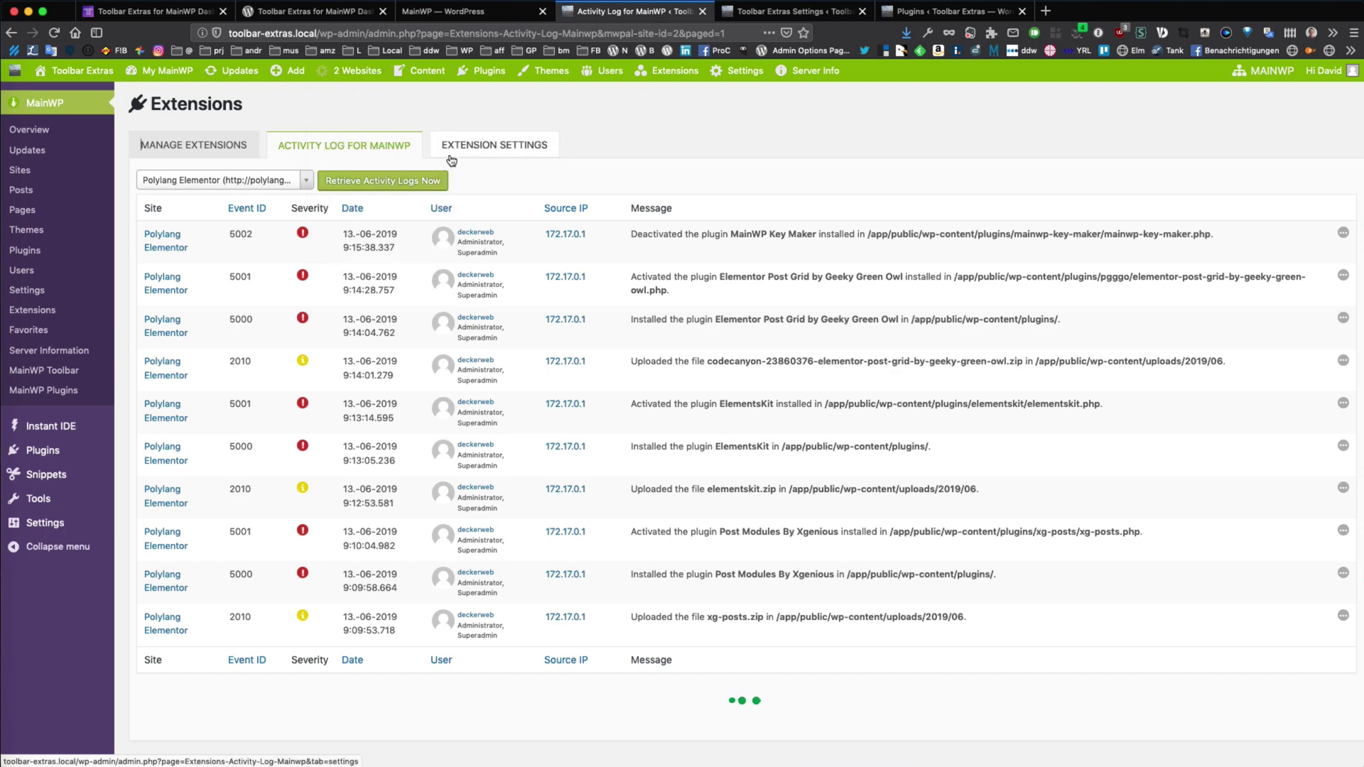
mouse_move(424, 153)
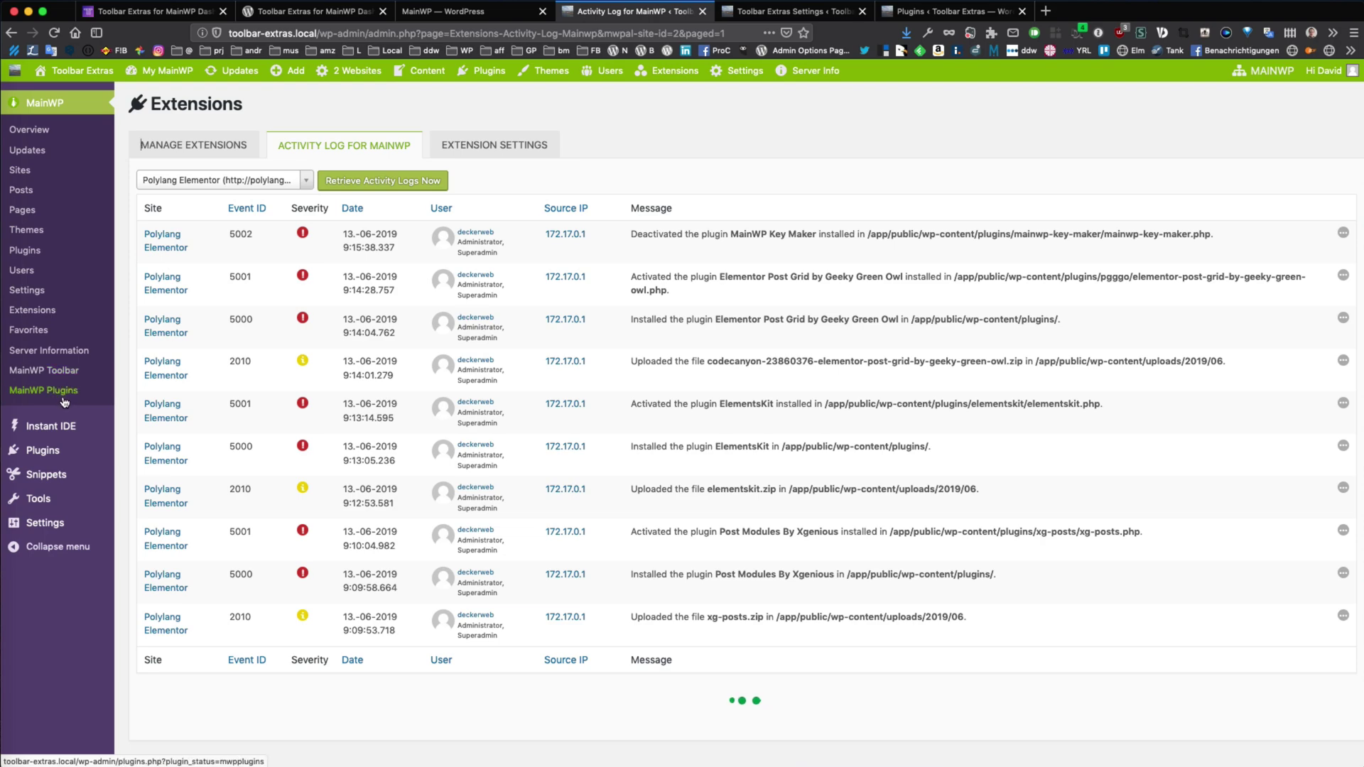
Step: Open the Plugins list filtered to the MainWP category
left_click(63, 402)
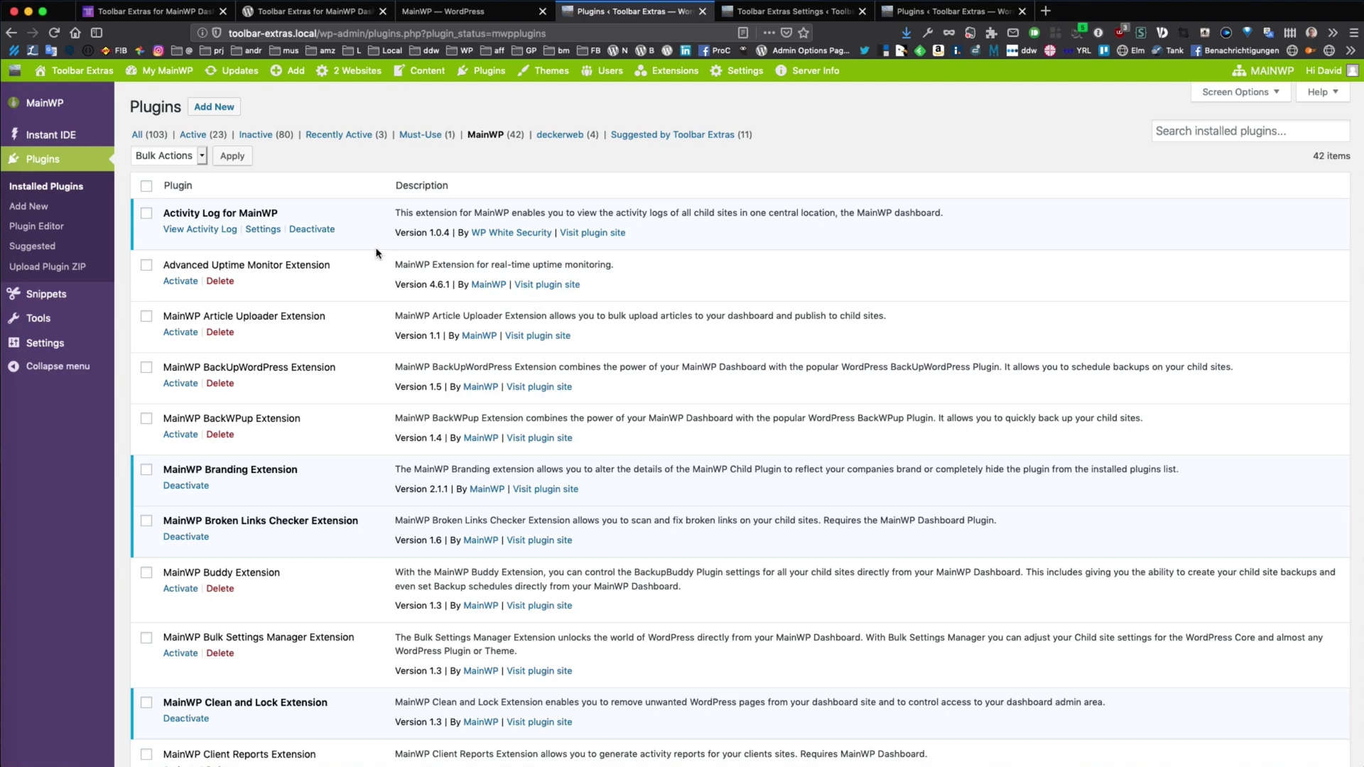
Step: Scroll through the 42 MainWP plugins and return to the top of the list
scroll(387, 503, "down", 3)
scroll(387, 502, "up", 3)
scroll(590, 476, "down", 3)
scroll(590, 476, "up", 3)
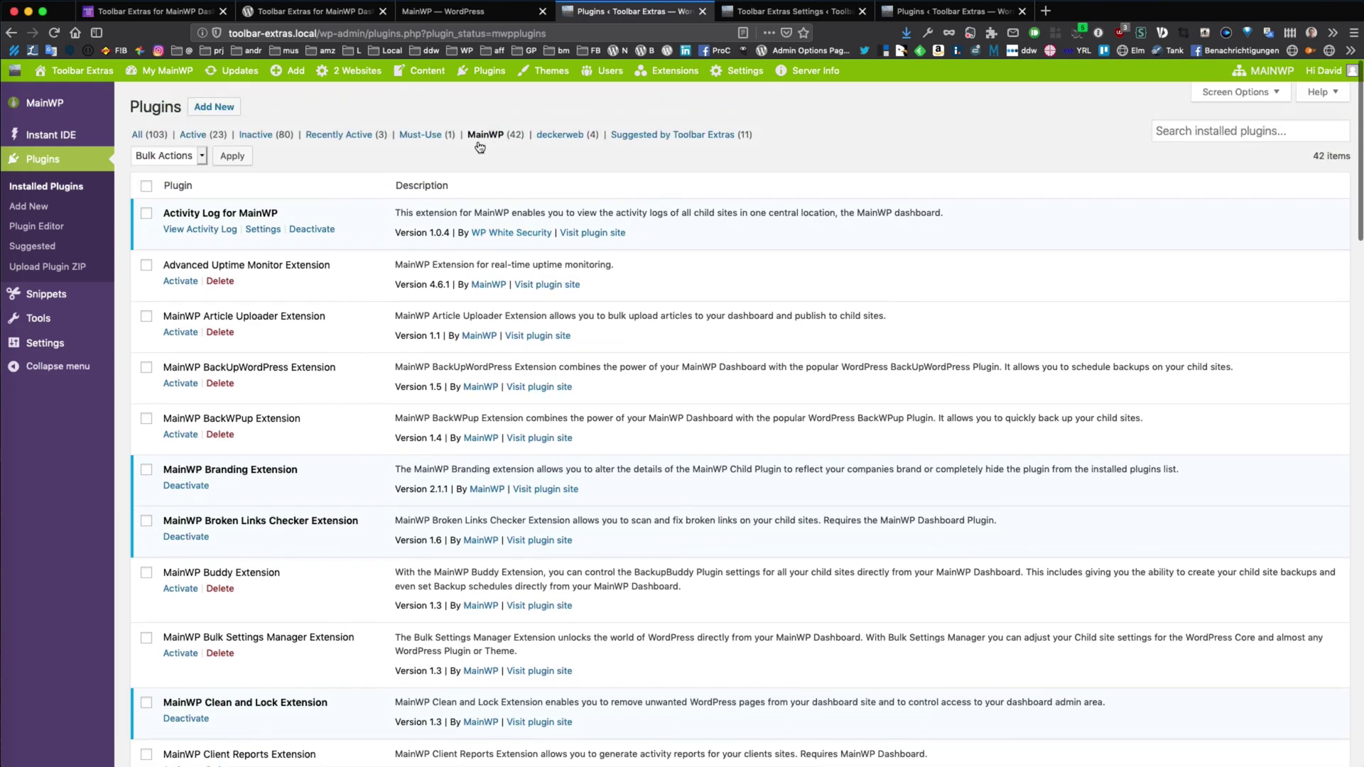
scroll(395, 682, "down", 4)
scroll(395, 681, "up", 4)
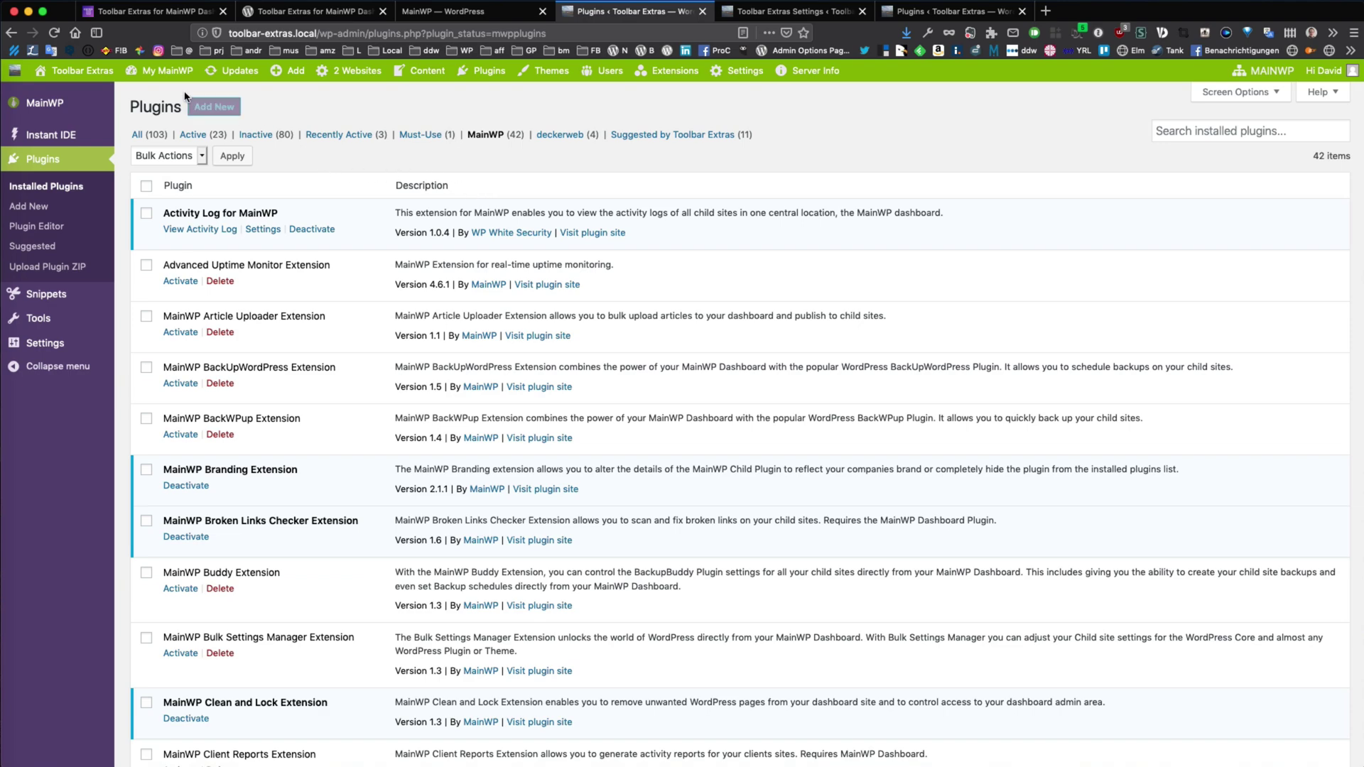
Step: Open the Toolbar Extras For Development settings, with Local Development Environment on Auto and a green toolbar
mouse_move(172, 83)
mouse_move(90, 77)
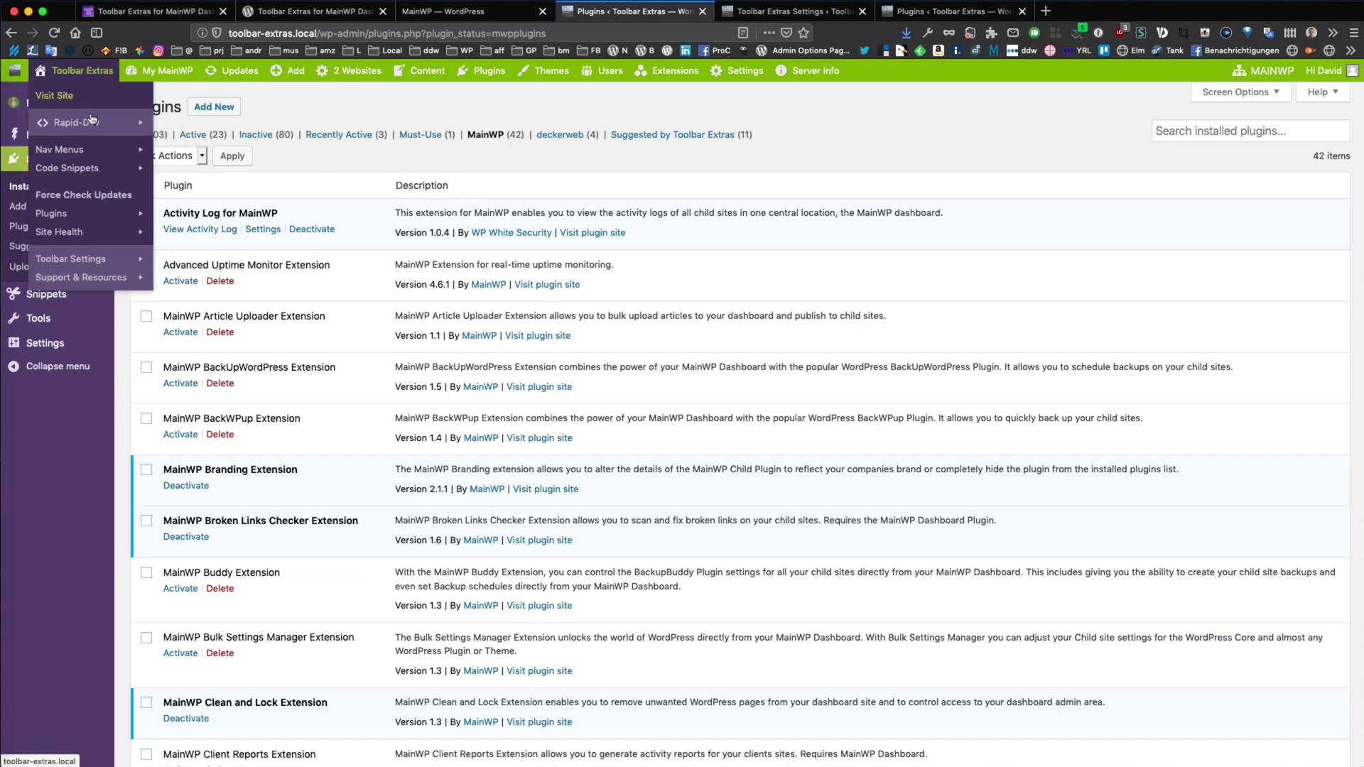
mouse_move(92, 263)
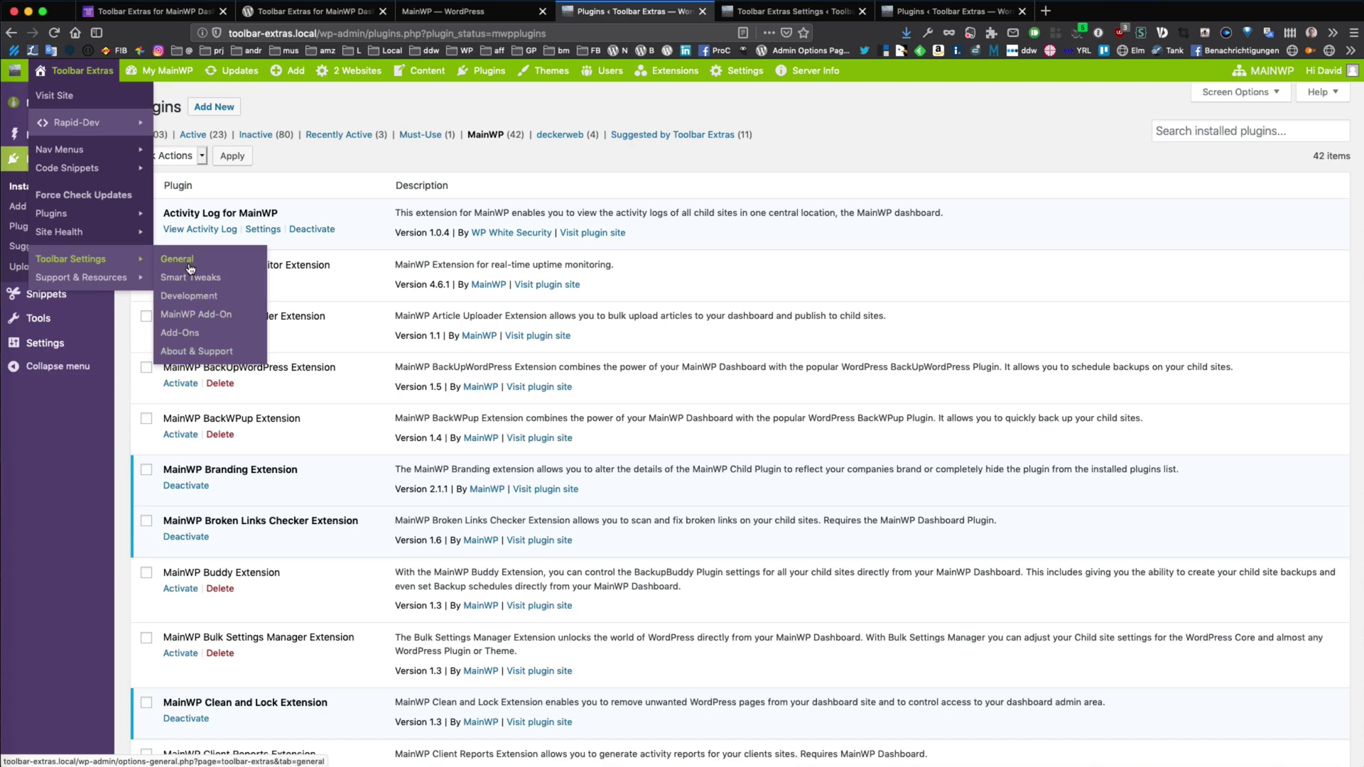
left_click(184, 299)
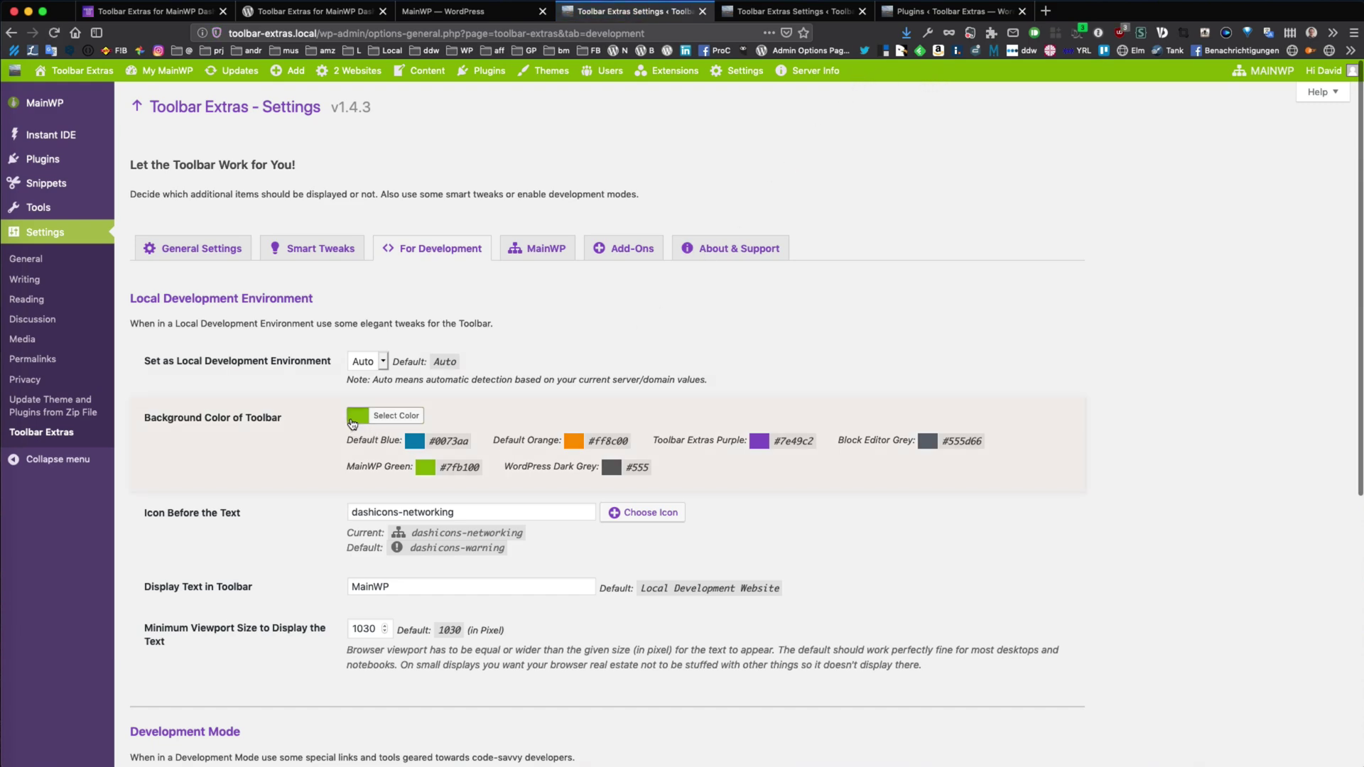
left_click(352, 421)
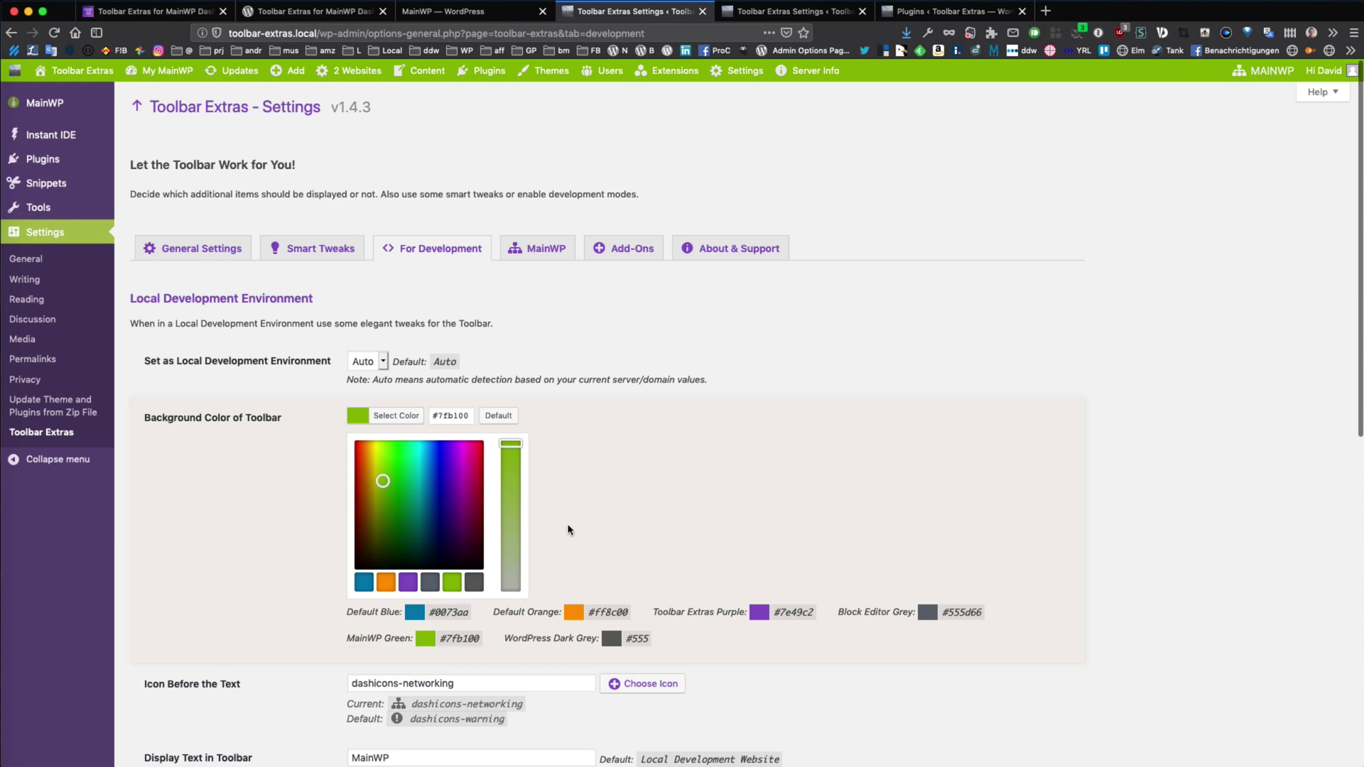
left_click(365, 419)
double_click(402, 585)
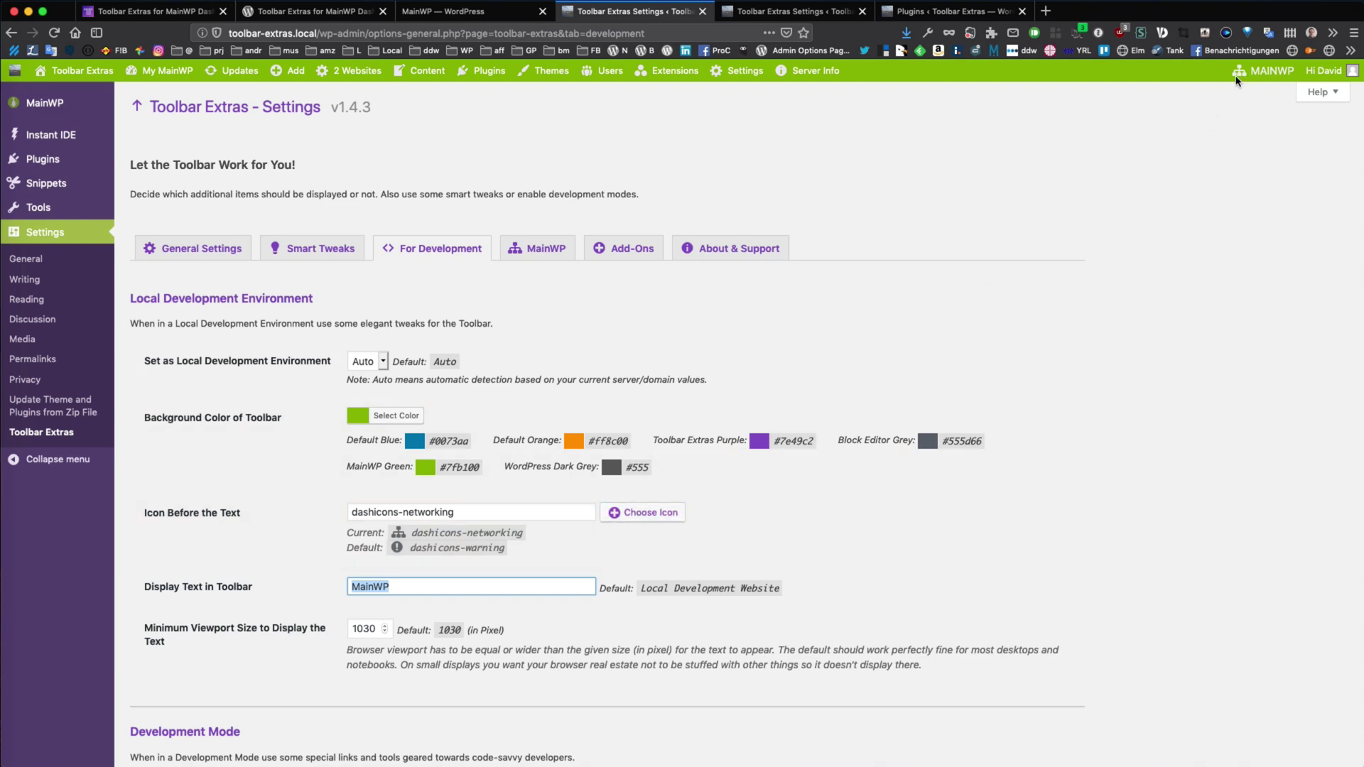
mouse_move(28, 103)
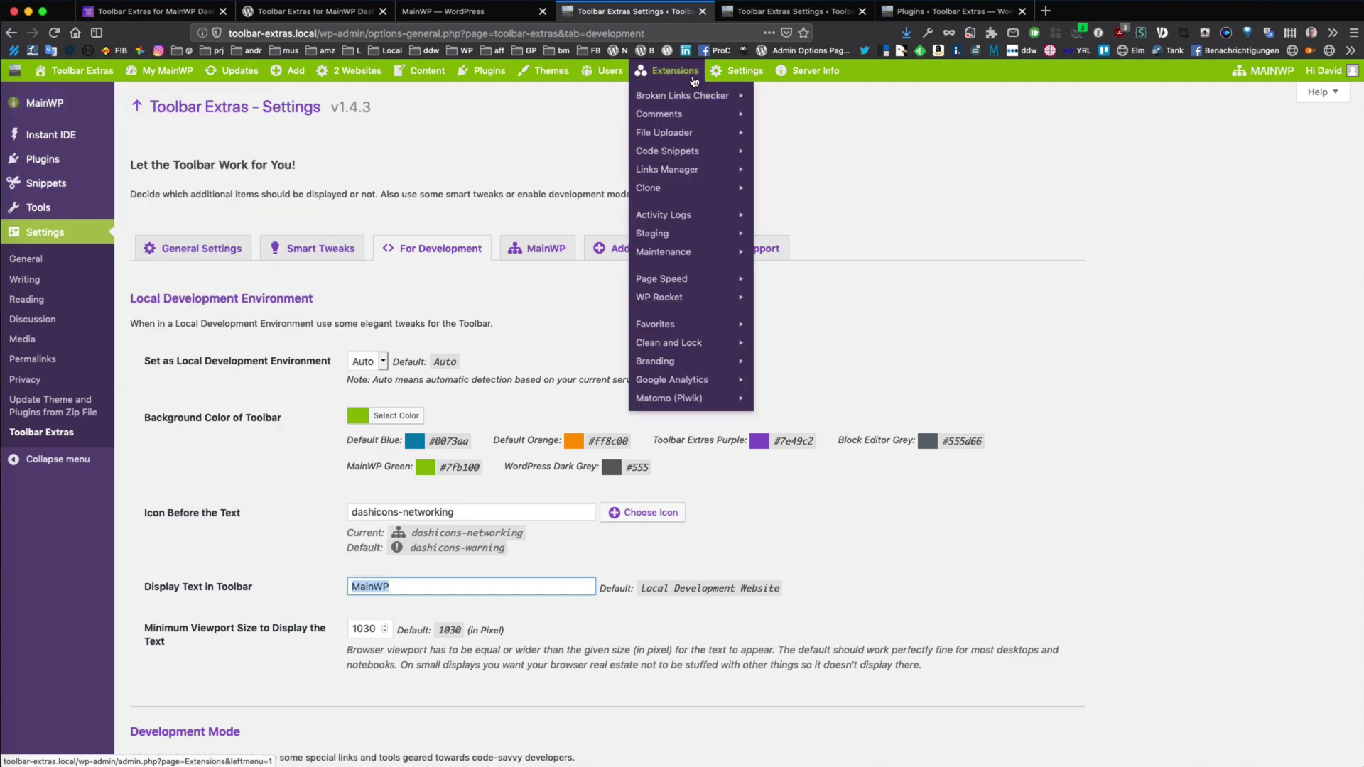
Step: Open MainWP Dashboard Options, showing footer, tips and brag button hidden and custom menu off
mouse_move(732, 76)
left_click(735, 115)
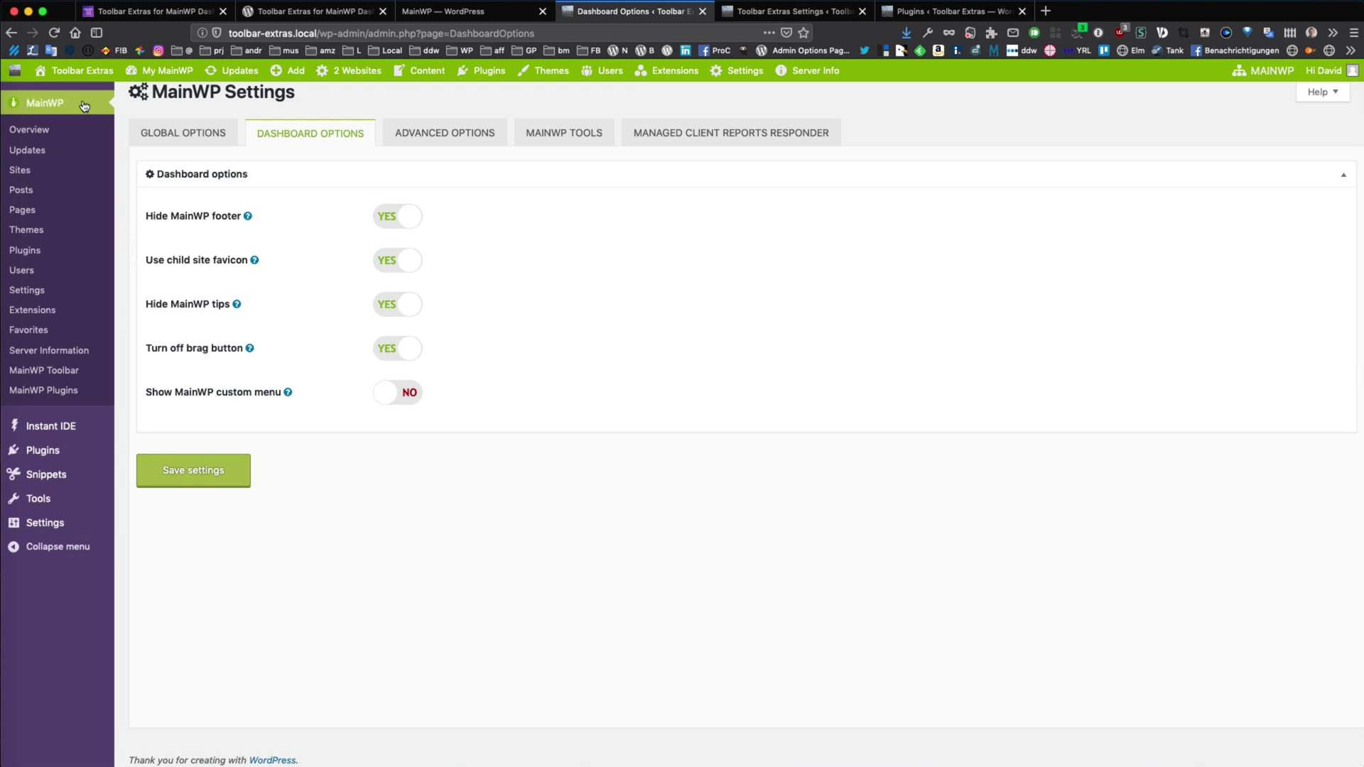
mouse_move(78, 70)
mouse_move(81, 277)
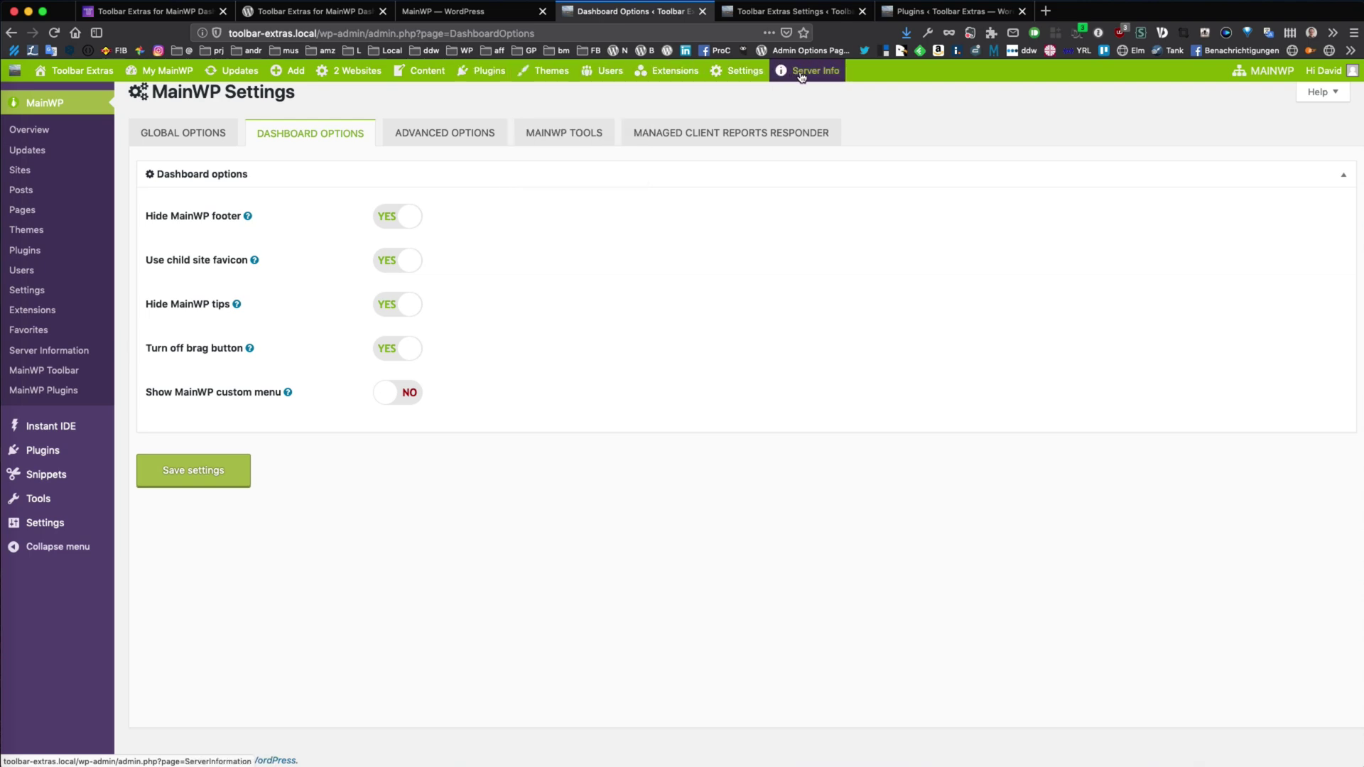
mouse_move(806, 77)
mouse_move(638, 80)
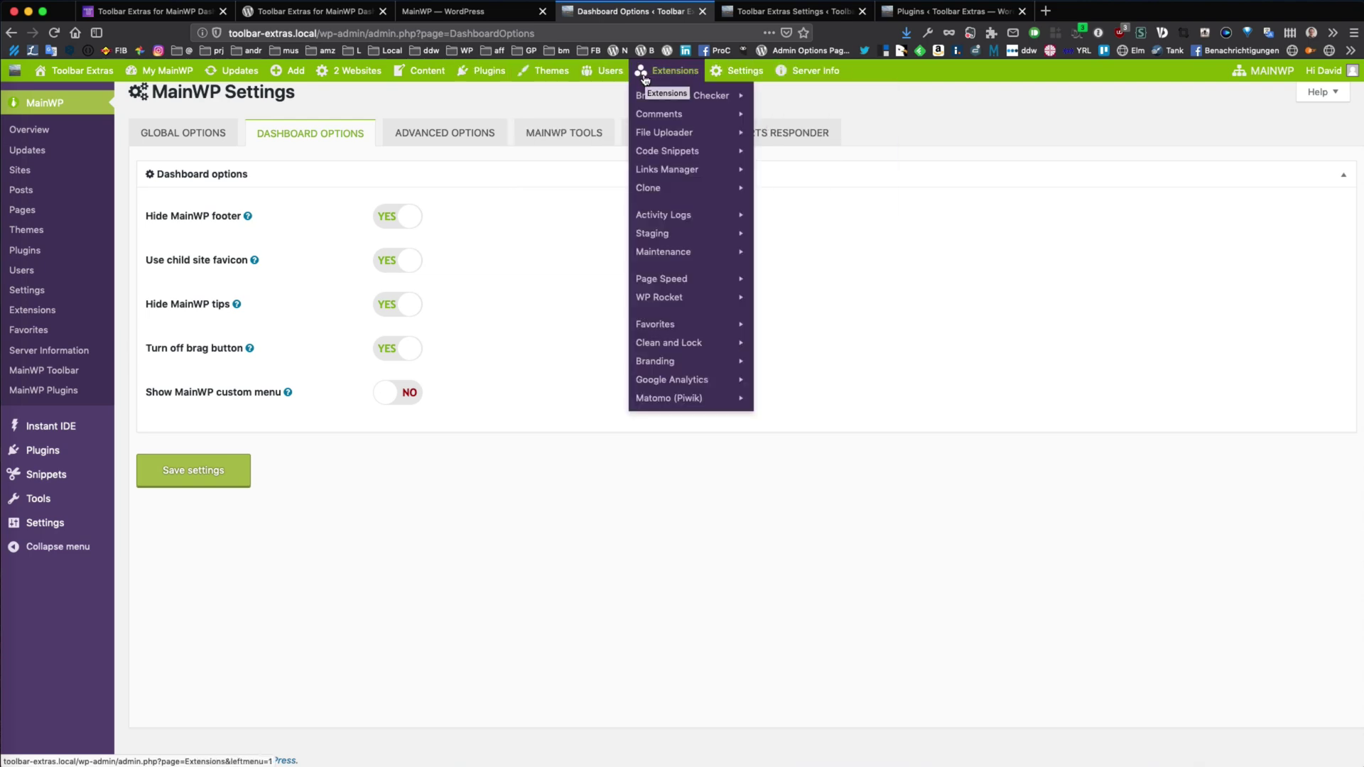
mouse_move(655, 107)
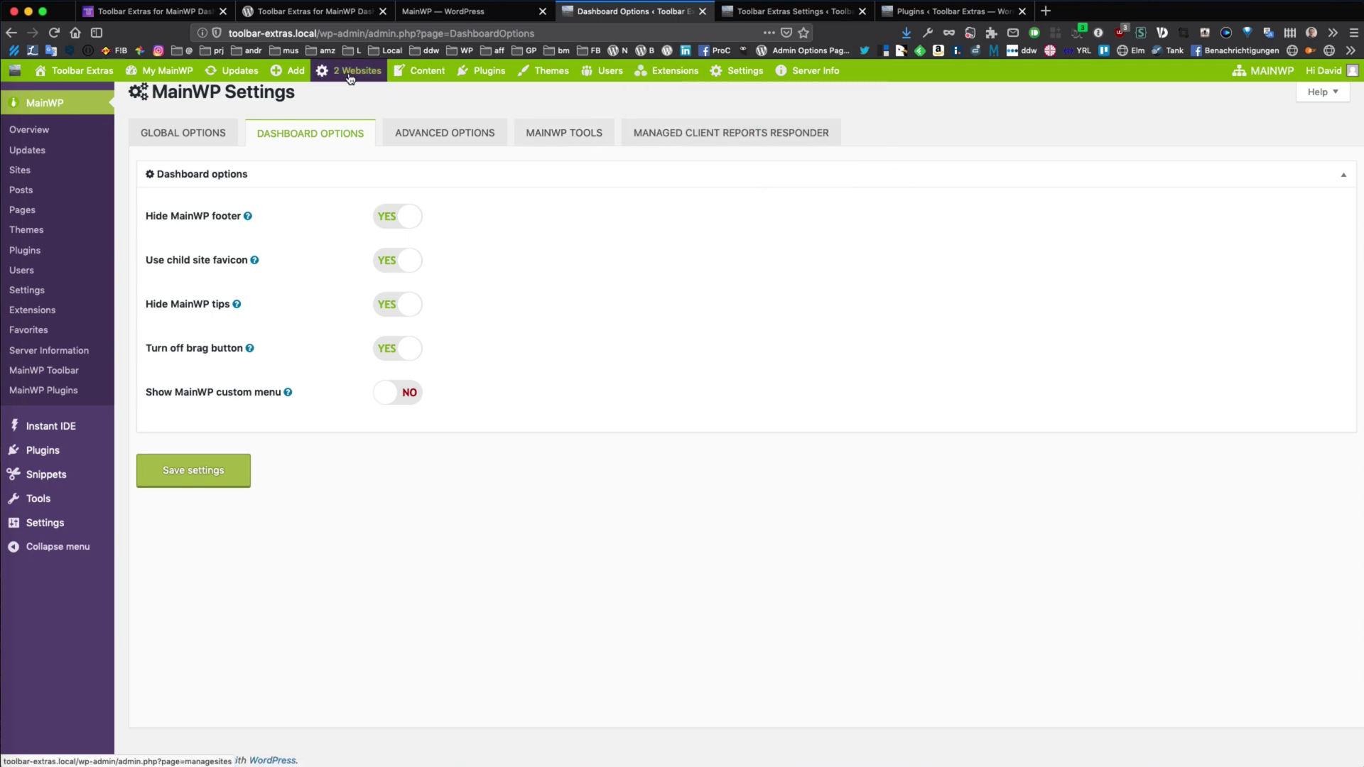
mouse_move(350, 78)
mouse_move(347, 105)
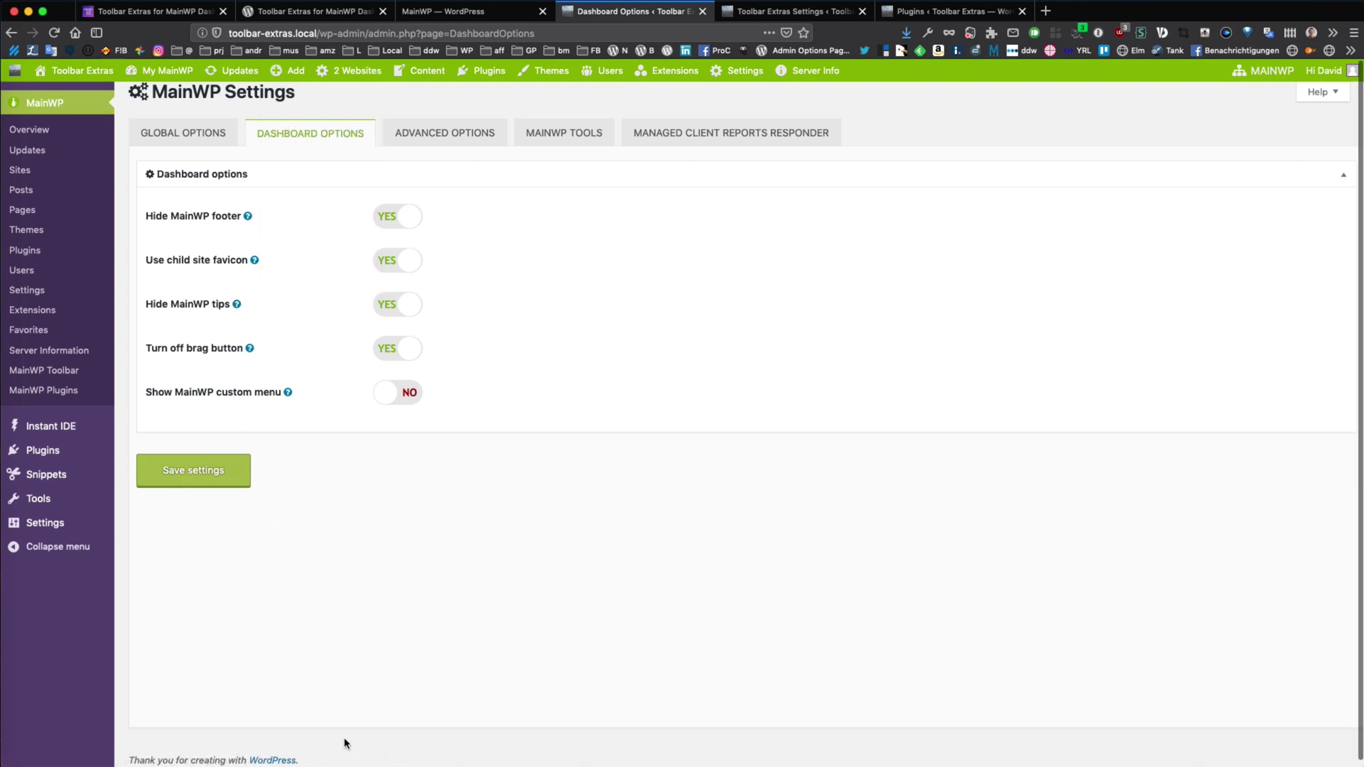
mouse_move(167, 70)
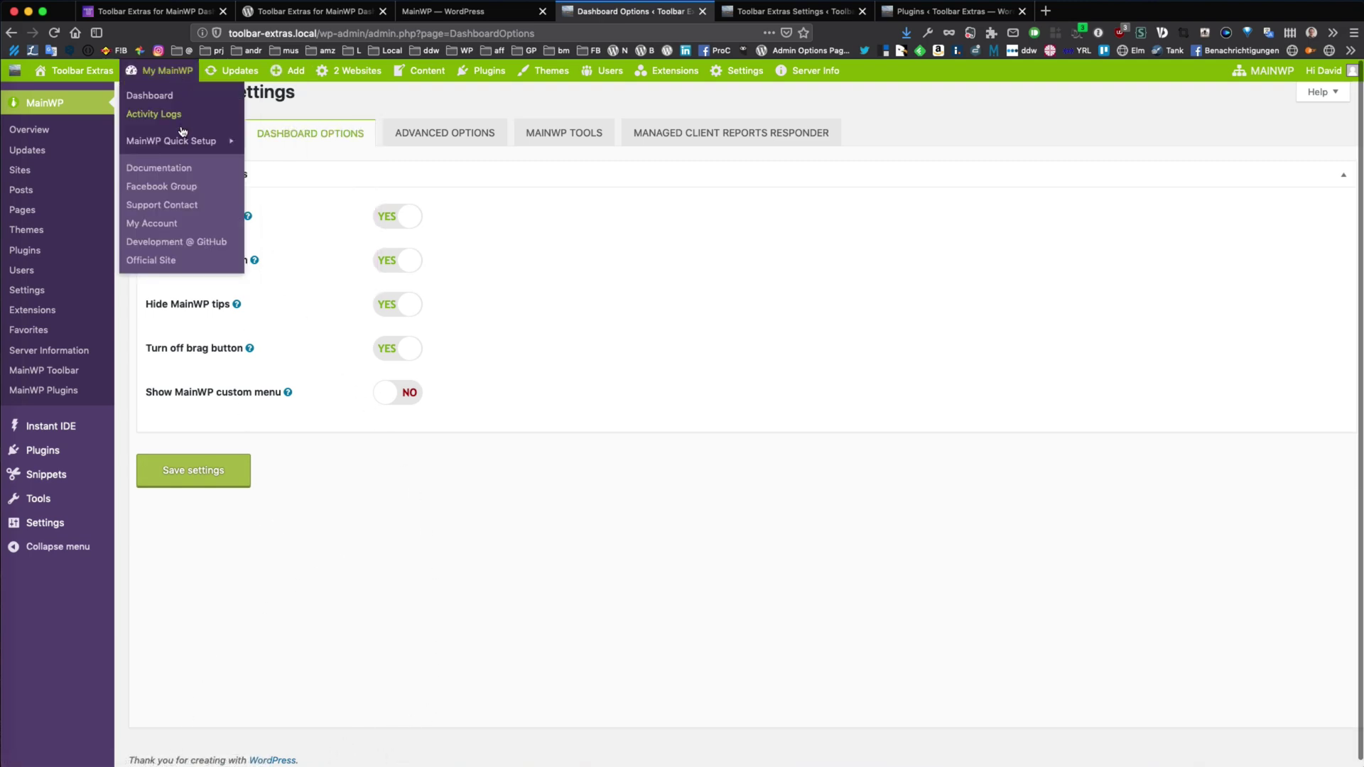
mouse_move(179, 141)
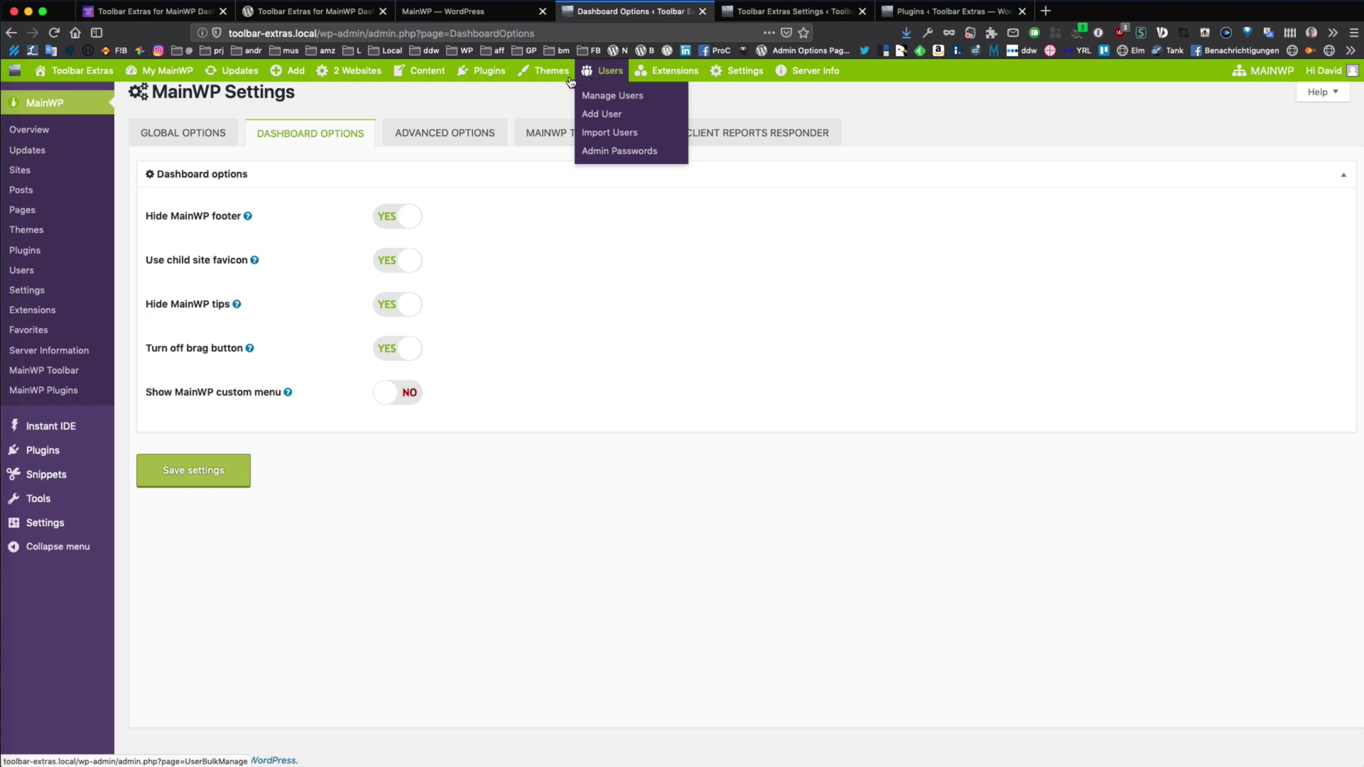
mouse_move(492, 82)
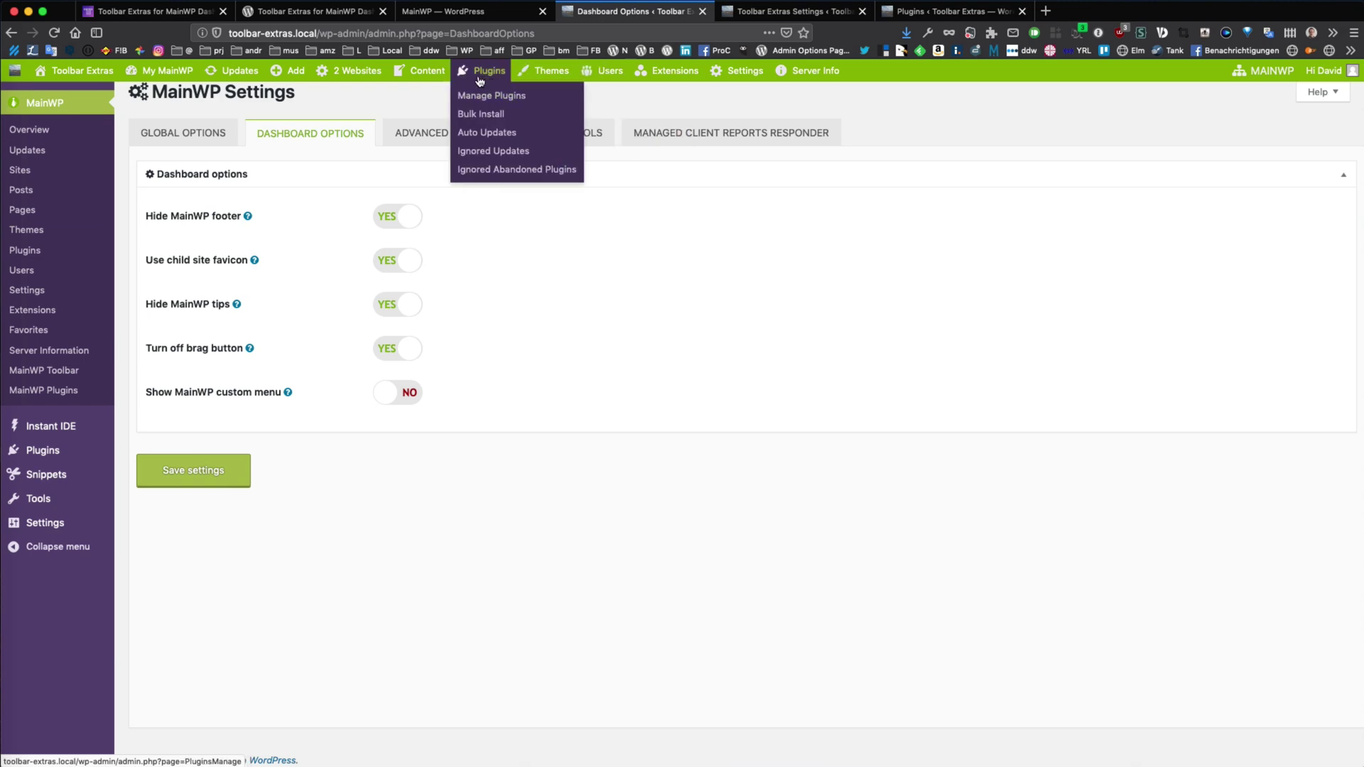
mouse_move(210, 88)
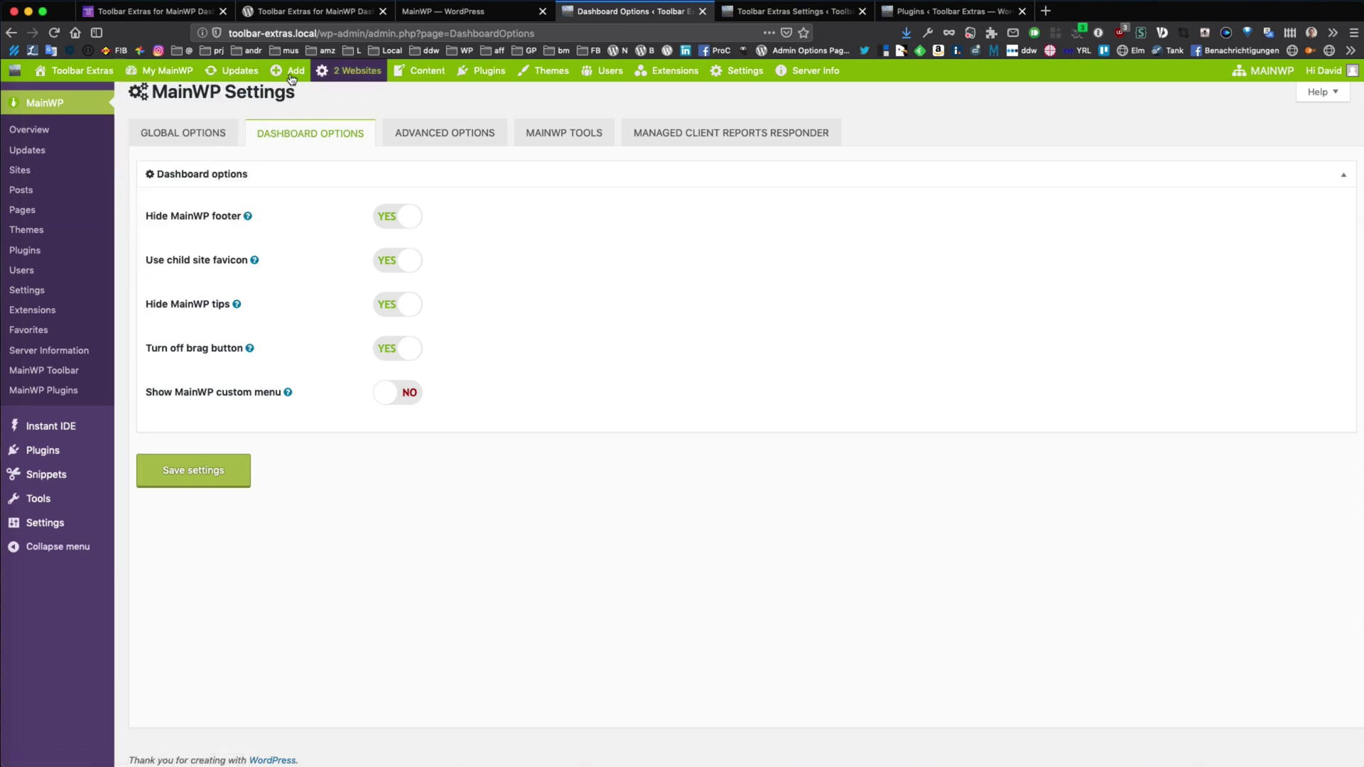
mouse_move(719, 81)
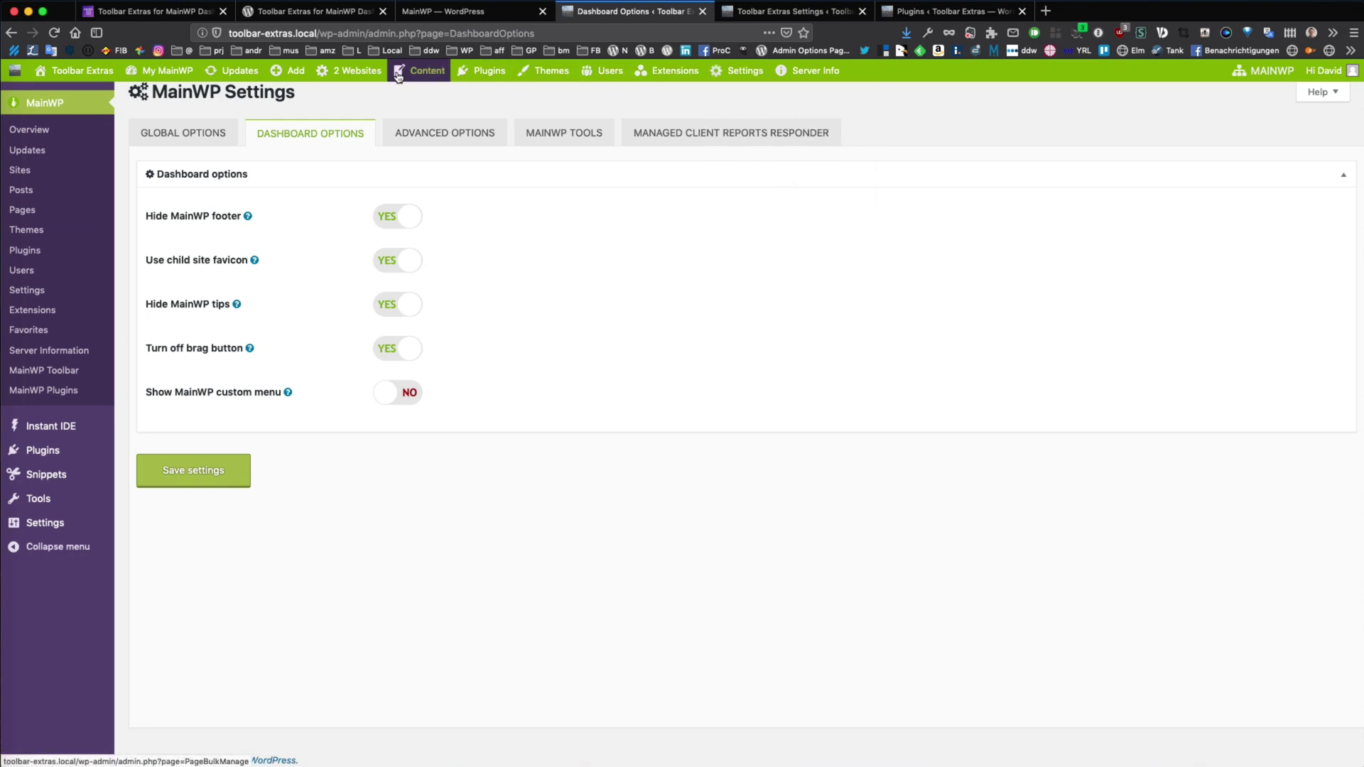
mouse_move(293, 84)
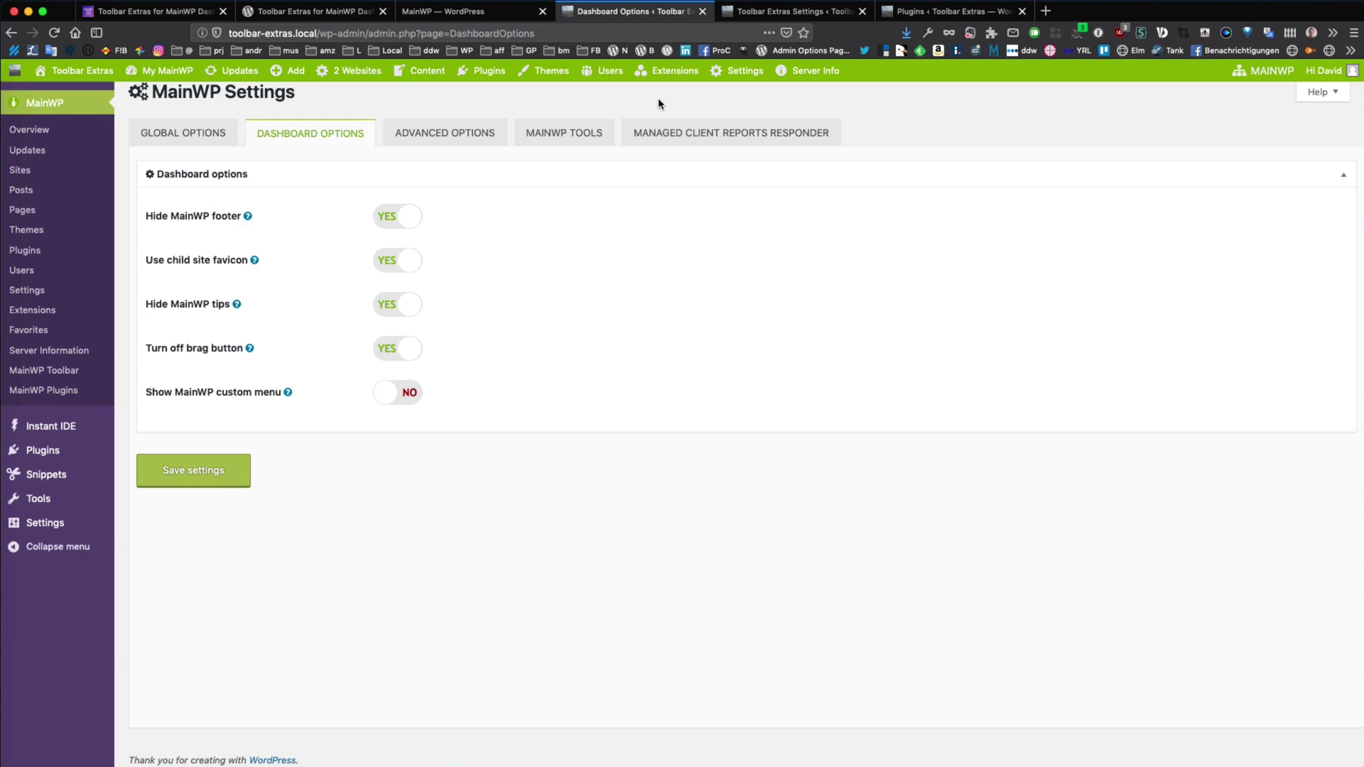
Step: Switch to the WordPress.org listing for Toolbar Extras for MainWP Dashboard, version 1.0.0
left_click(334, 17)
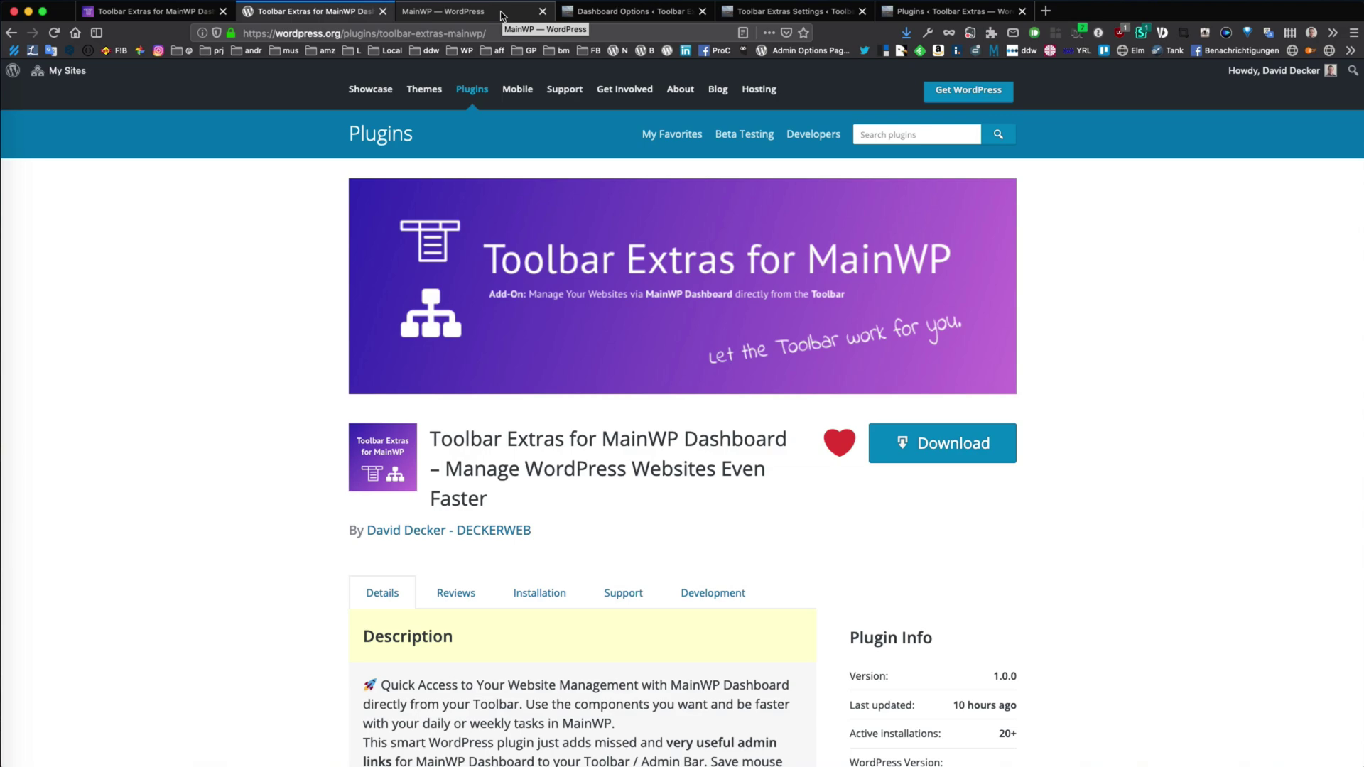
Step: Review the add-on's installation requirements on toolbarextras.com, then return to MainWP Dashboard Options
left_click(151, 11)
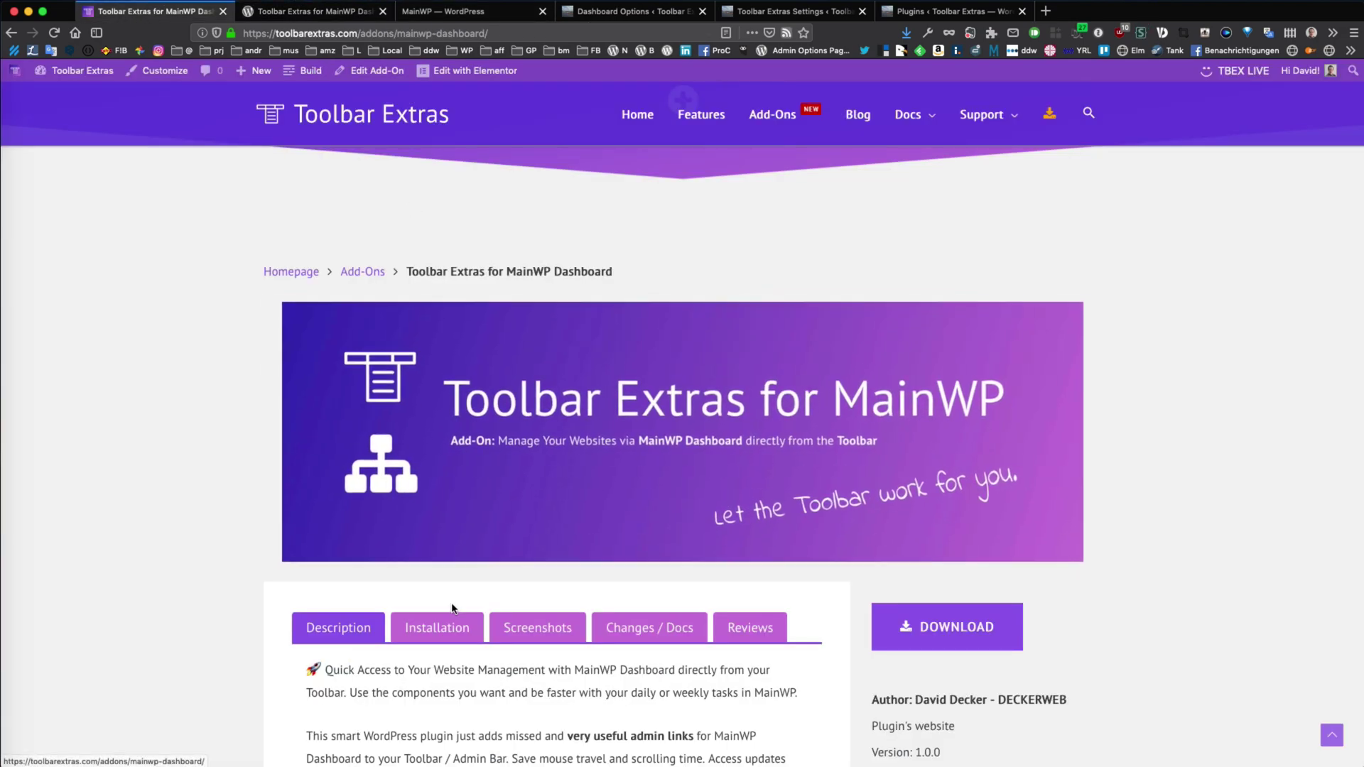
left_click(419, 626)
scroll(637, 638, "down", 7)
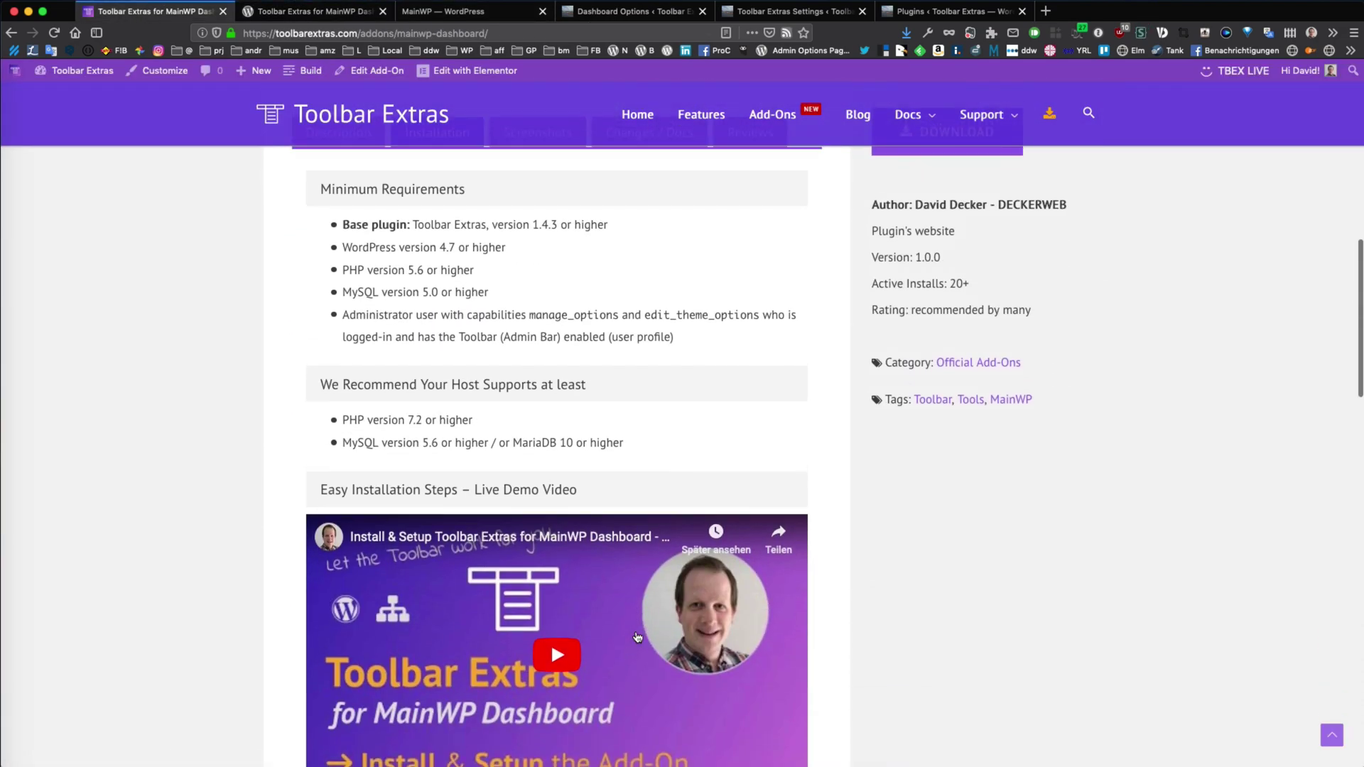
scroll(637, 638, "down", 2)
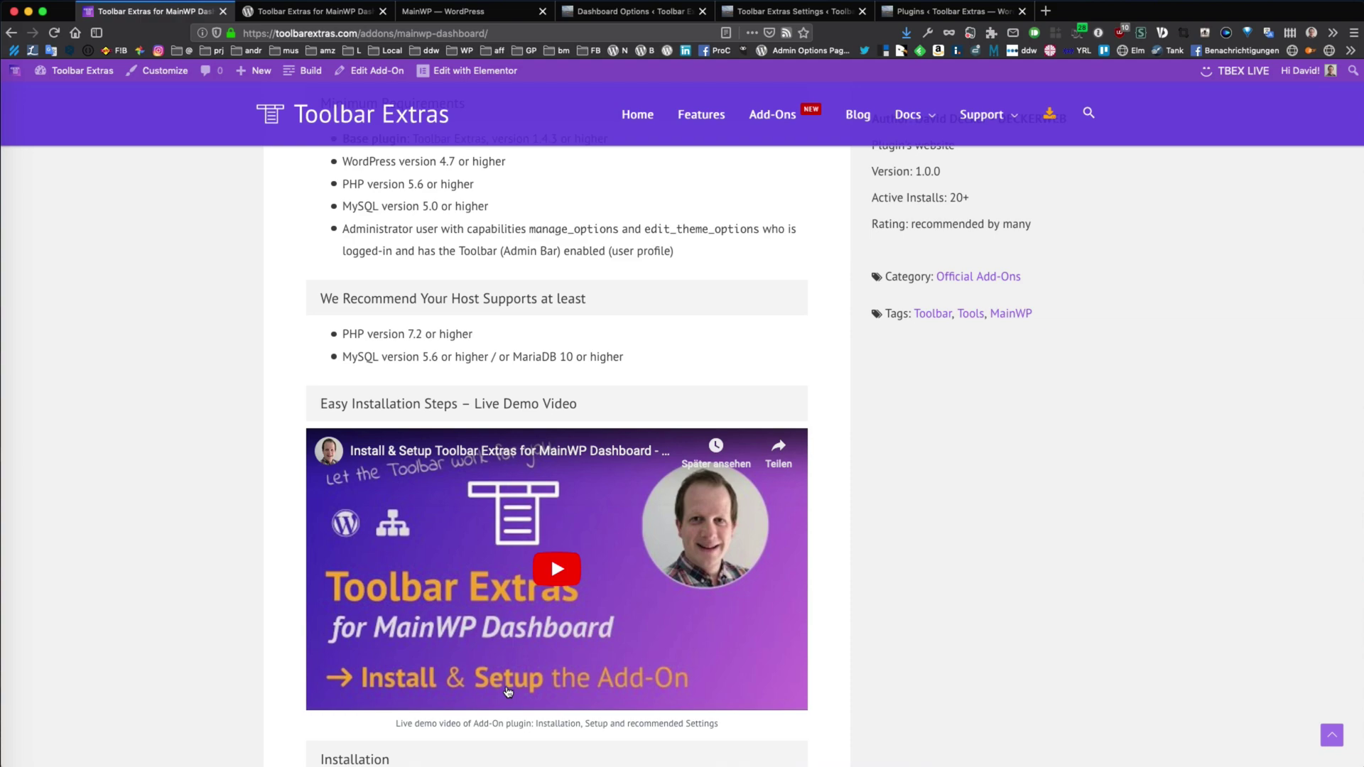
left_click(600, 23)
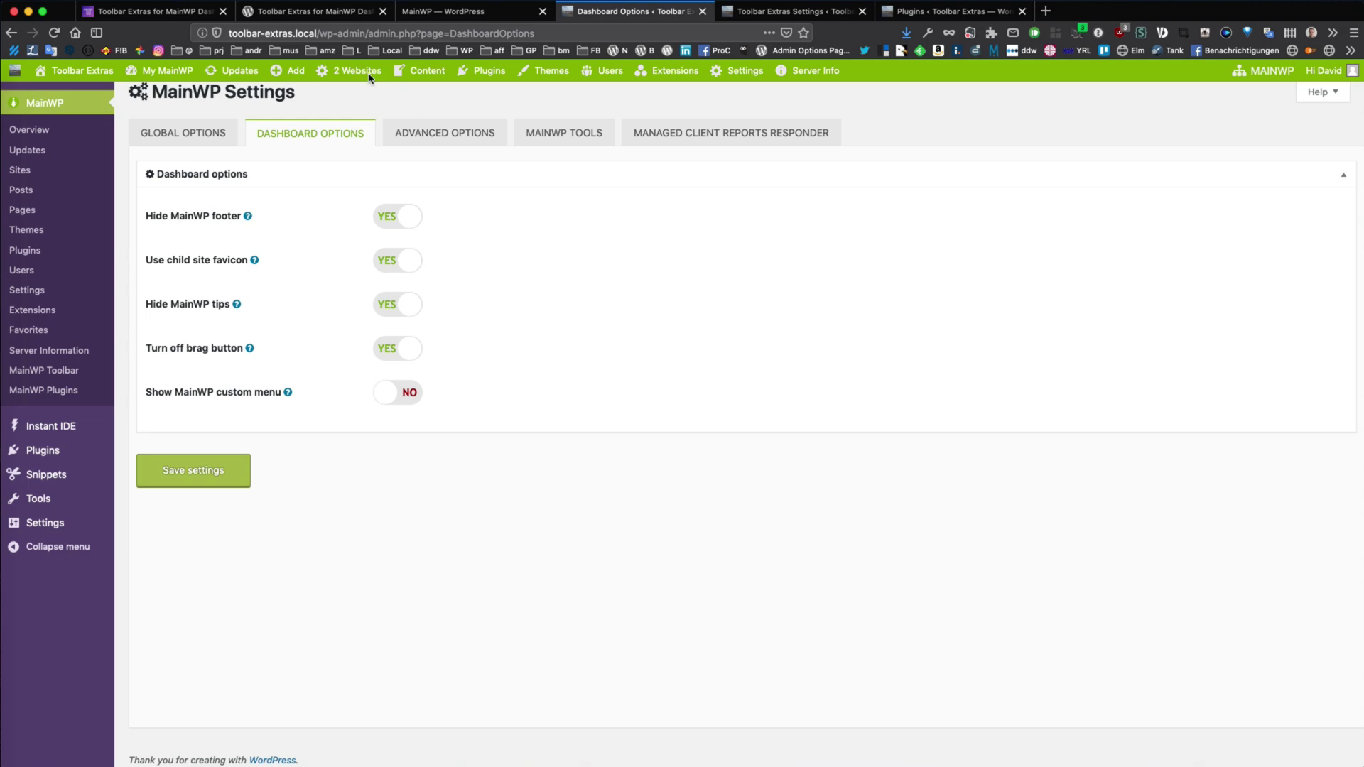
left_click(342, 16)
scroll(1053, 538, "down", 1)
scroll(1054, 538, "down", 3)
scroll(1053, 538, "up", 3)
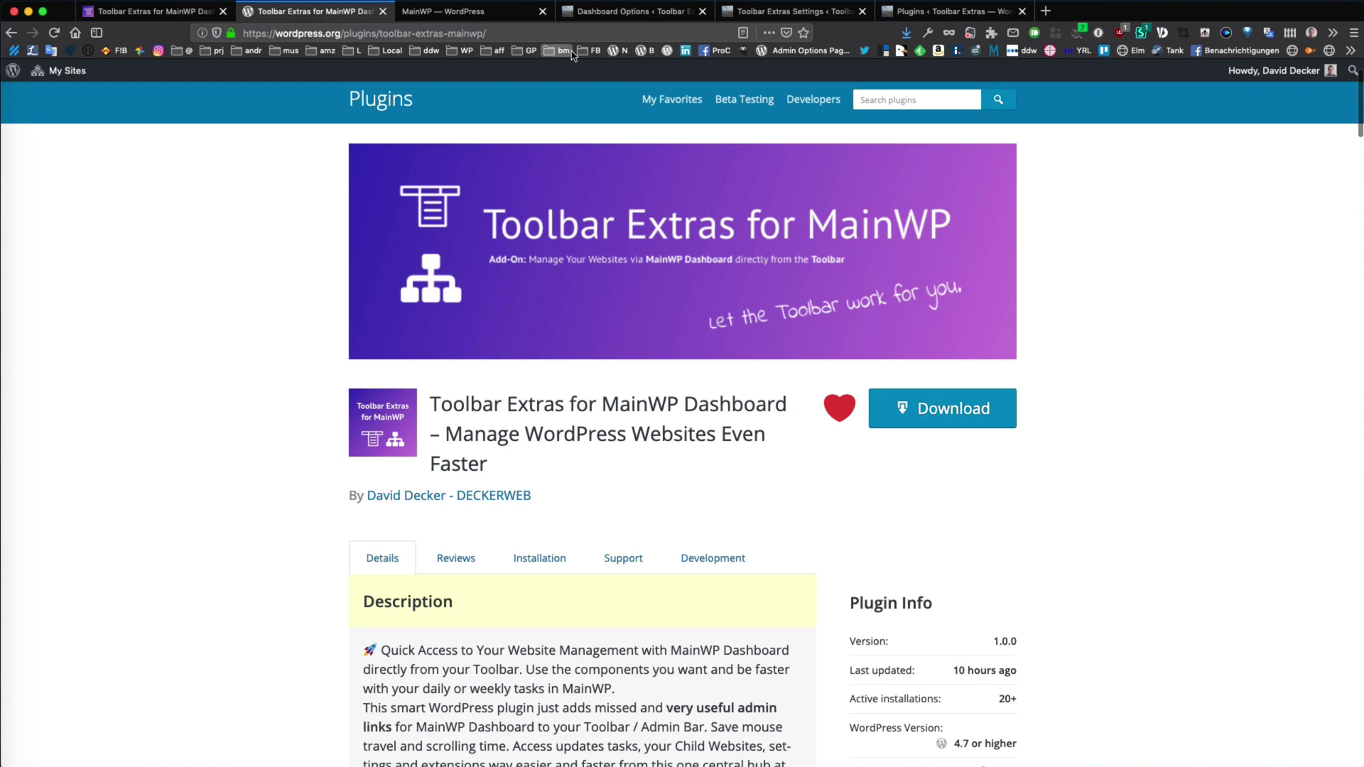
left_click(635, 15)
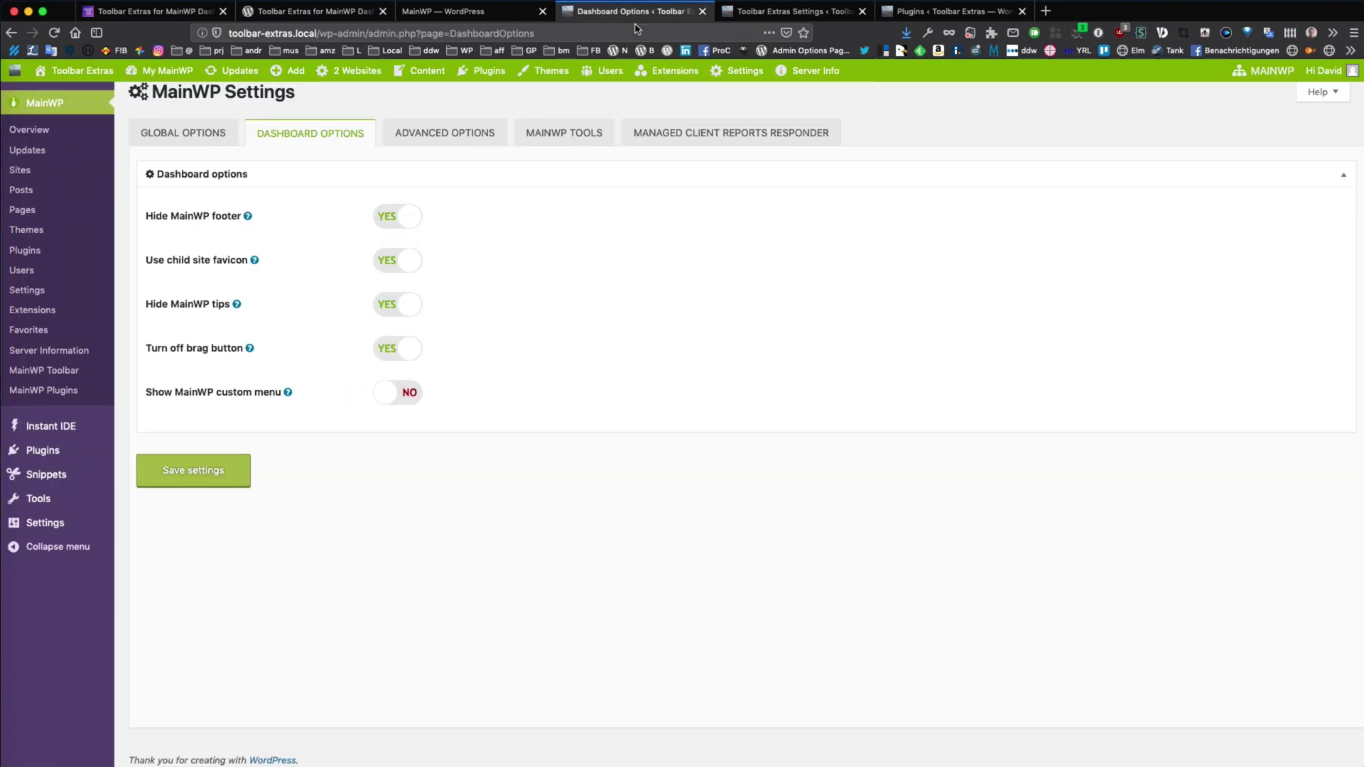